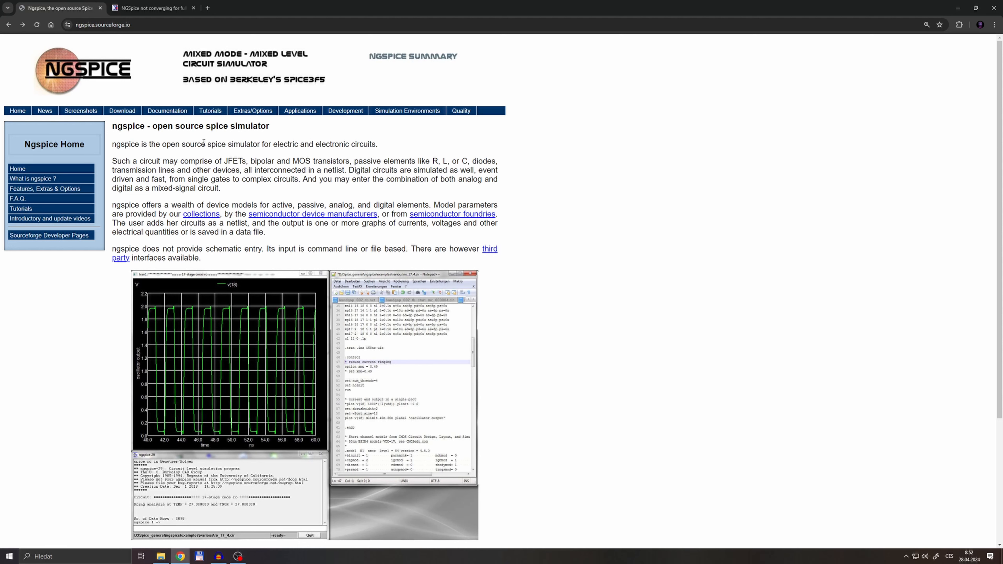
Download the basic model parameter set from the ngspice device model parameters page under the tutorials.
left_click(210, 111)
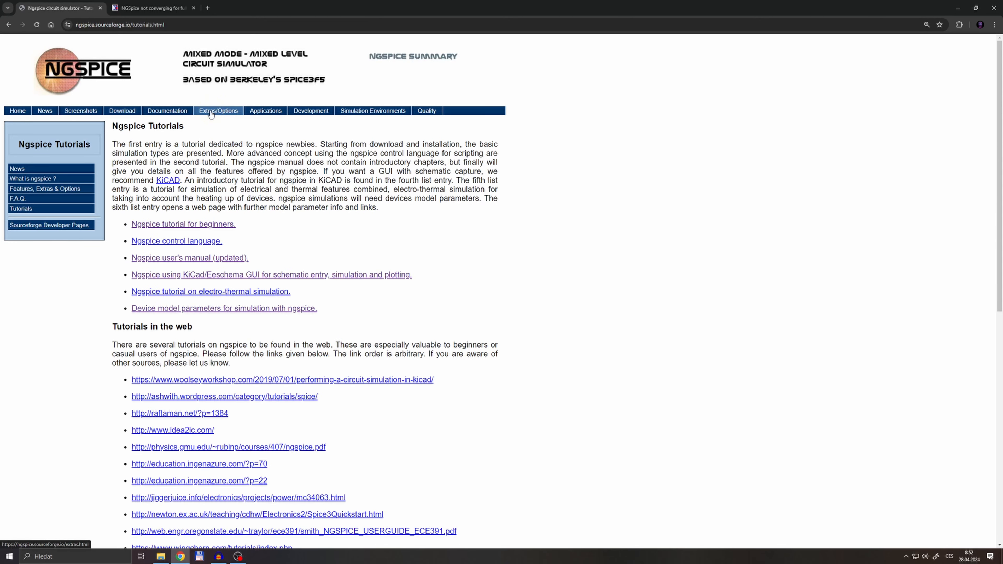
left_click(148, 313)
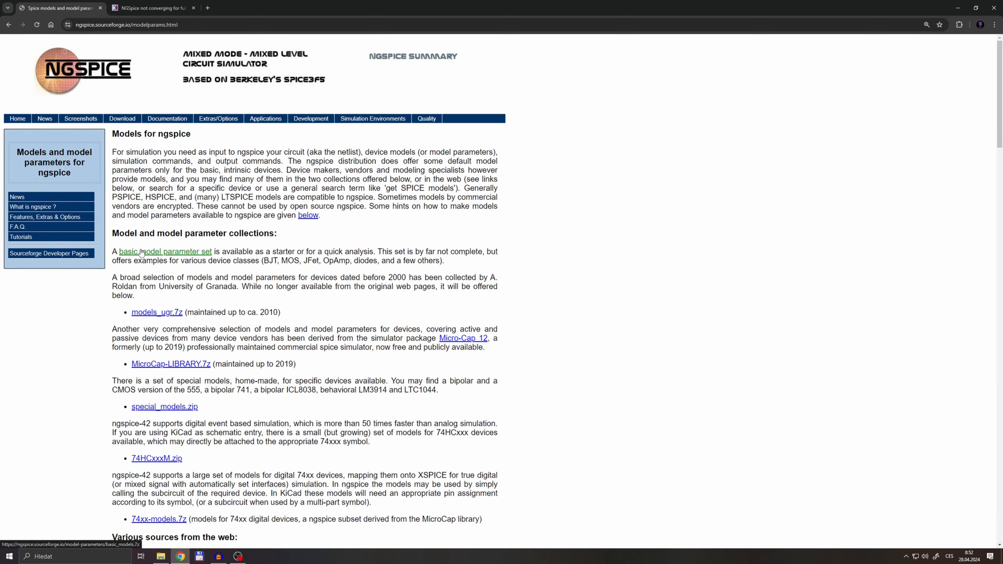
left_click(141, 253)
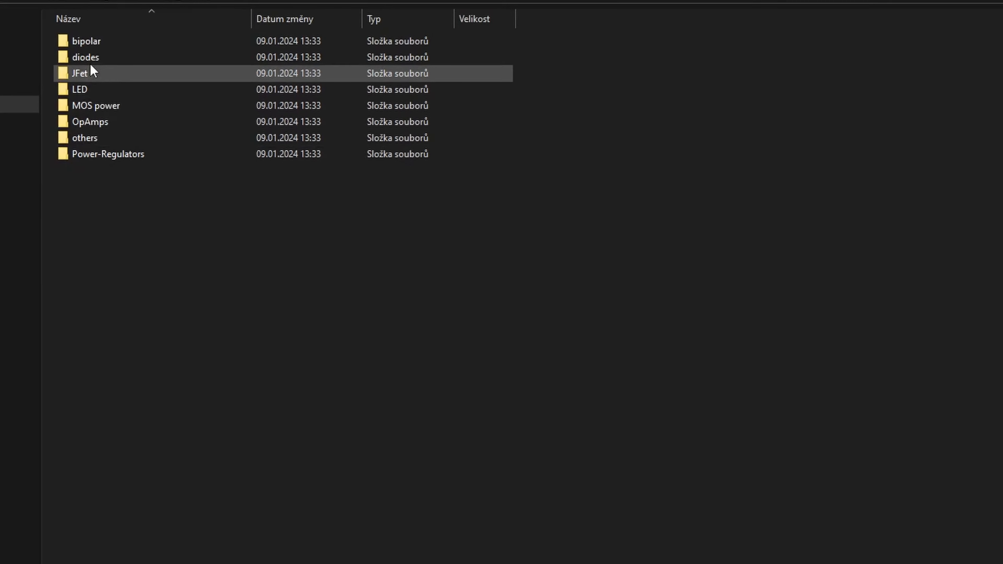
In File Explorer, open the diodes folder of the basic models and look through its model files up to BZX84-C15.
double_click(81, 57)
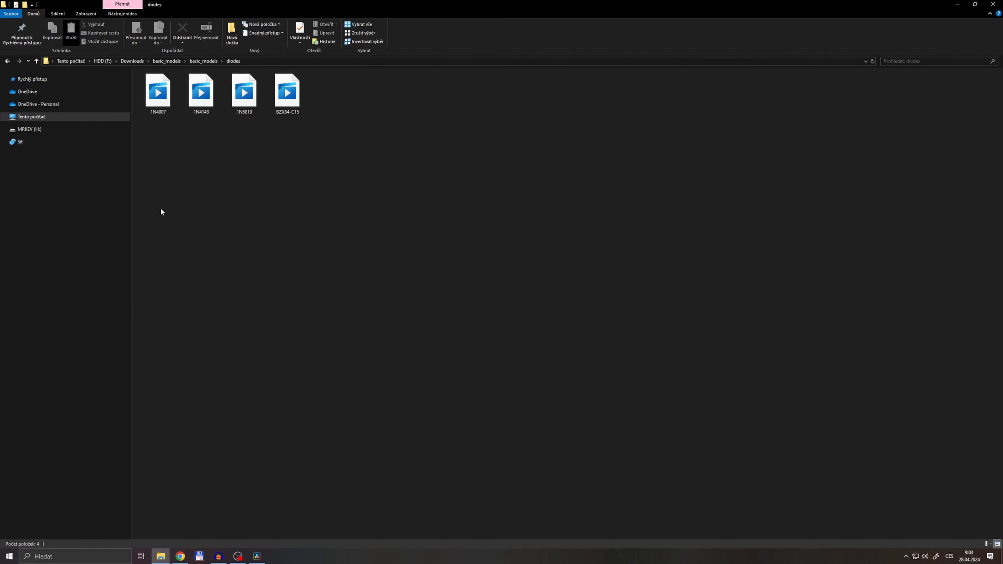
left_click(158, 93)
left_click(202, 99)
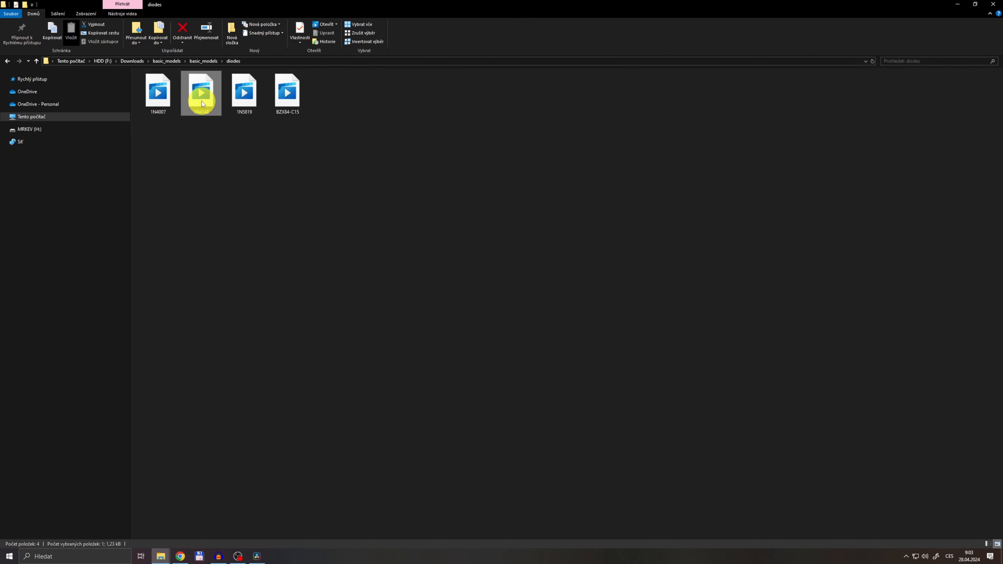
left_click(234, 111)
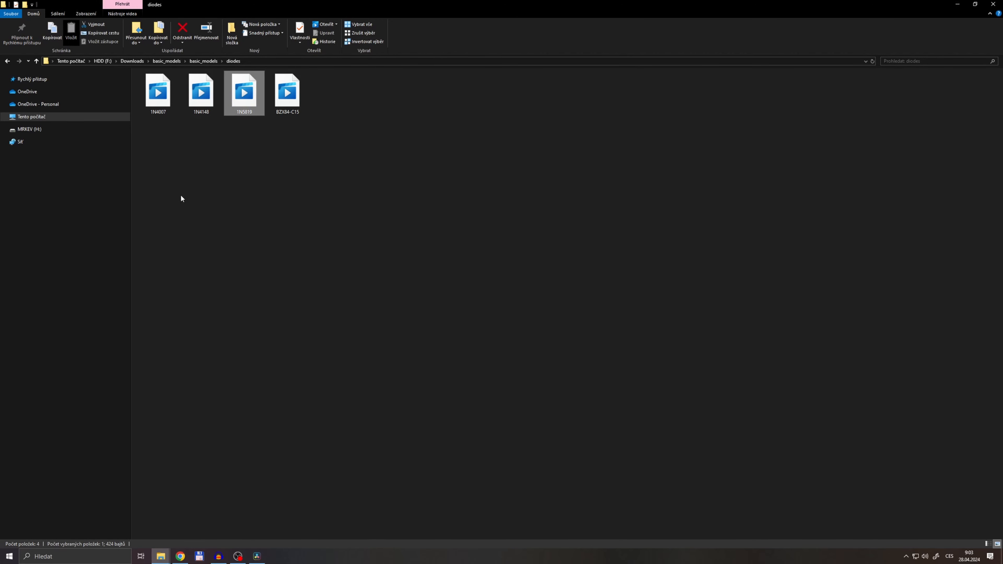
left_click(291, 94)
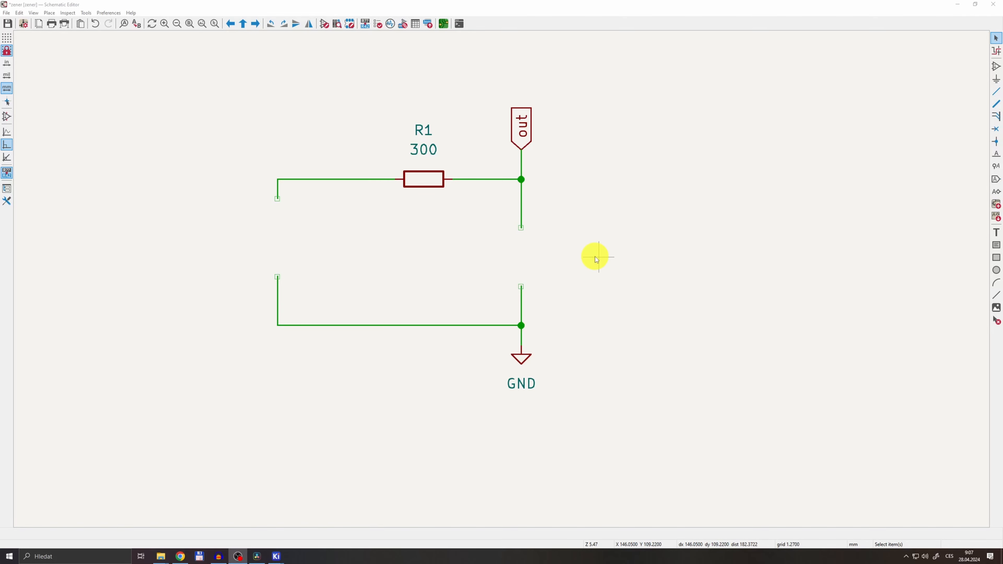
In the KiCad Schematic Editor, place a BZX84Cxx Zener diode between the out node and GND, rotated with its cathode toward out.
left_click(595, 256)
key("a")
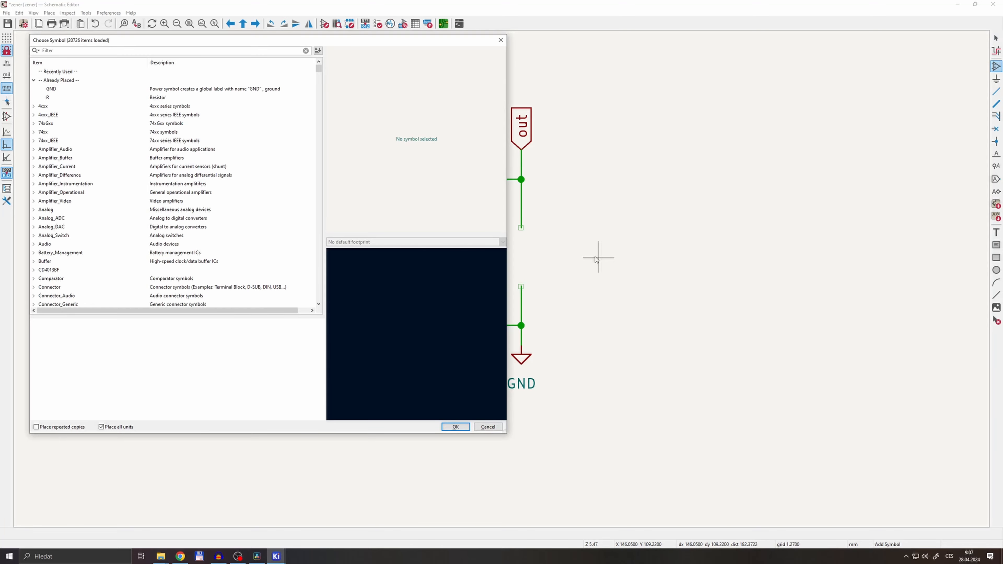
type("bzx")
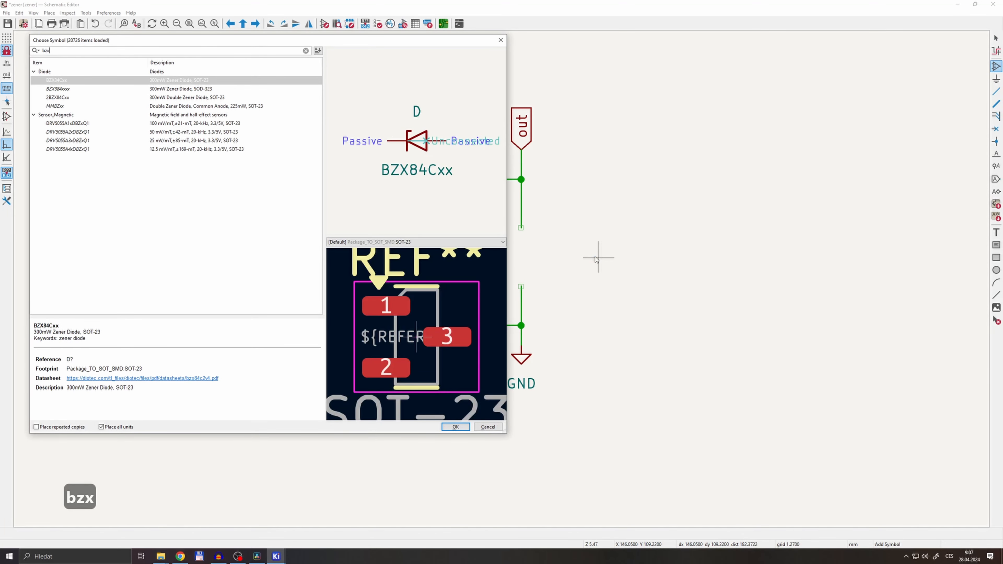
key("Return")
key("r")
key("r")
key("r")
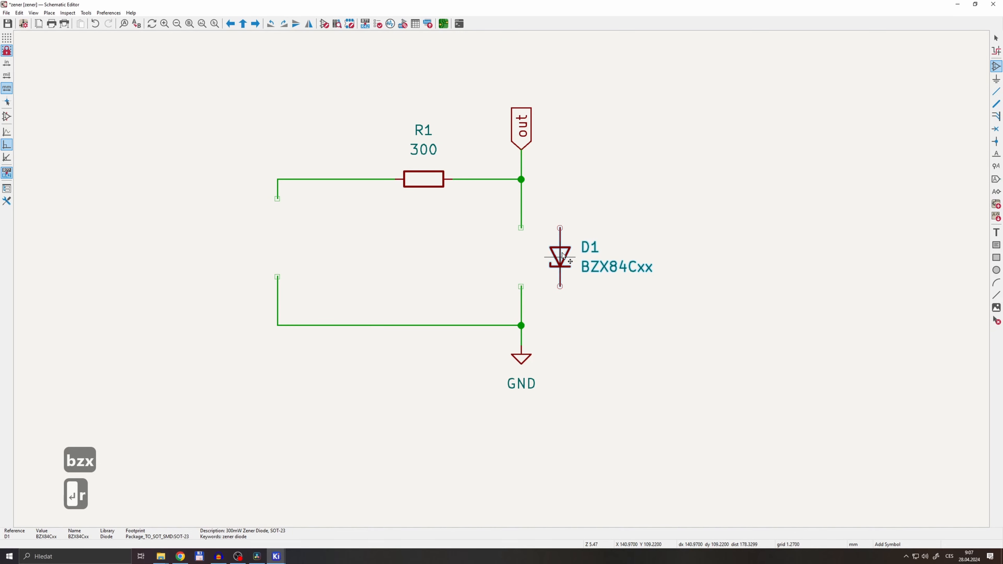
left_click(522, 255)
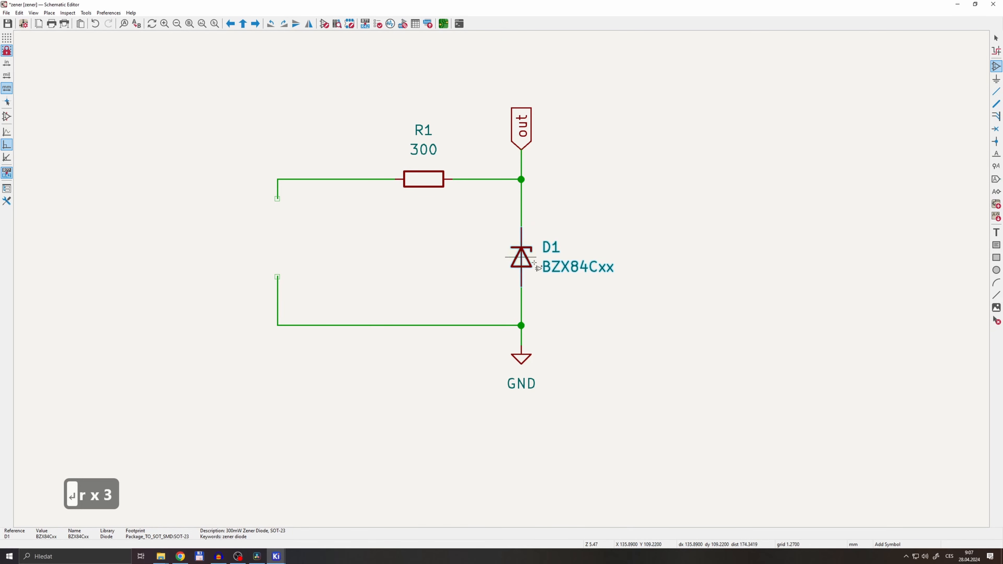
left_click(523, 257)
key("Escape")
Set the Zener diode's value to BZX84C15.
double_click(594, 269)
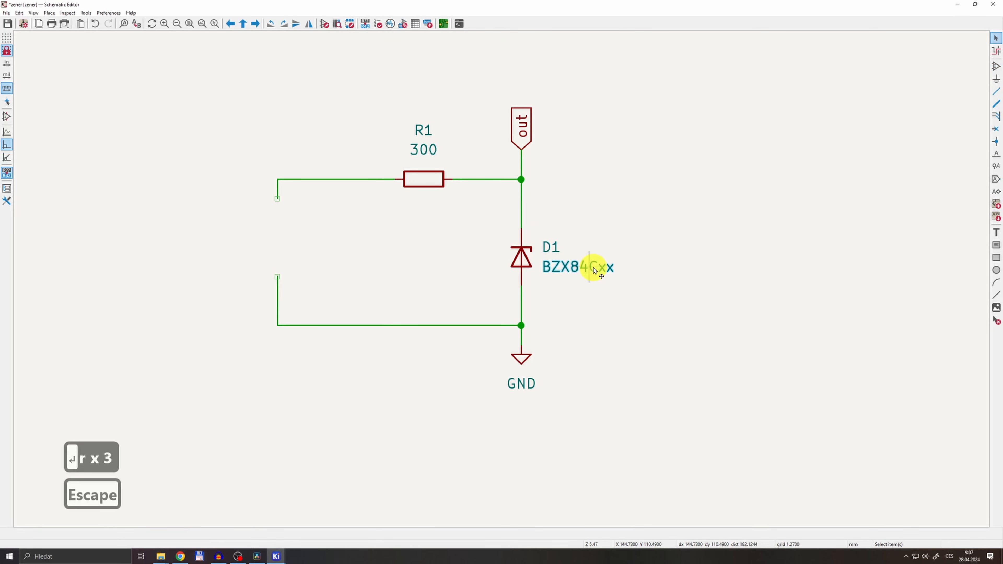
key("Right")
key("BackSpace")
key("BackSpace")
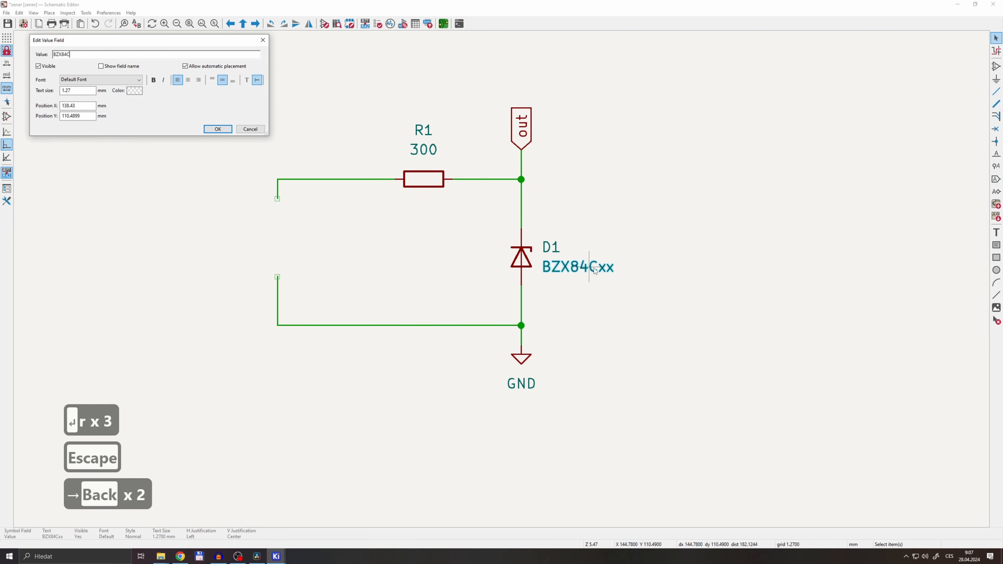
type("15")
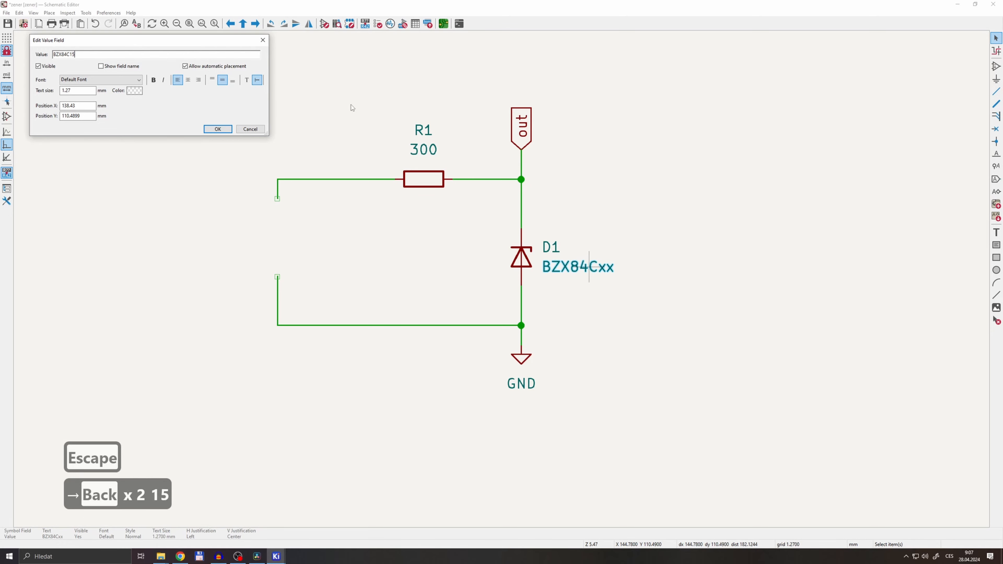
left_click(218, 130)
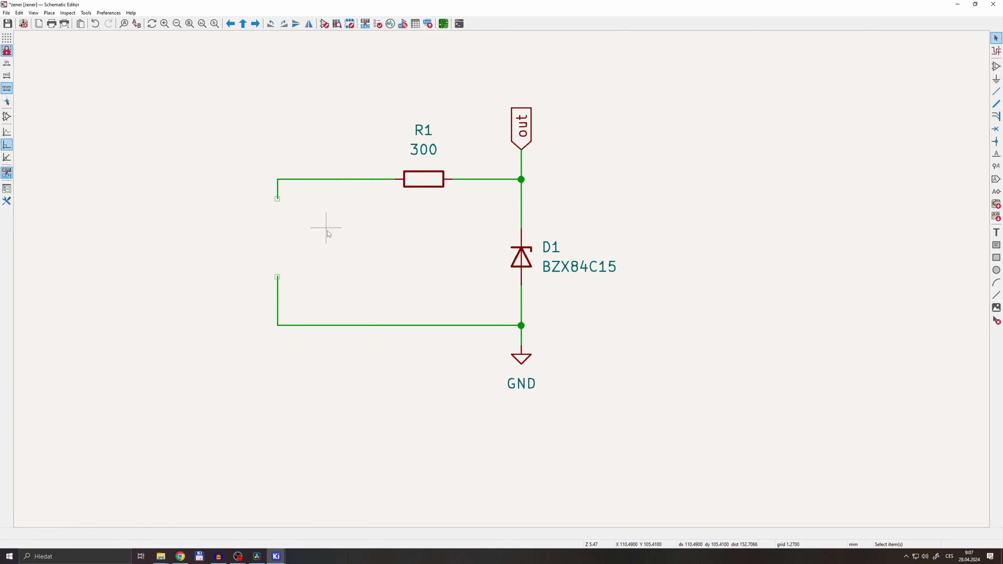
Place a VDC voltage source from the SPICE symbols in the open branch opposite the diode and shift it slightly down.
key("a")
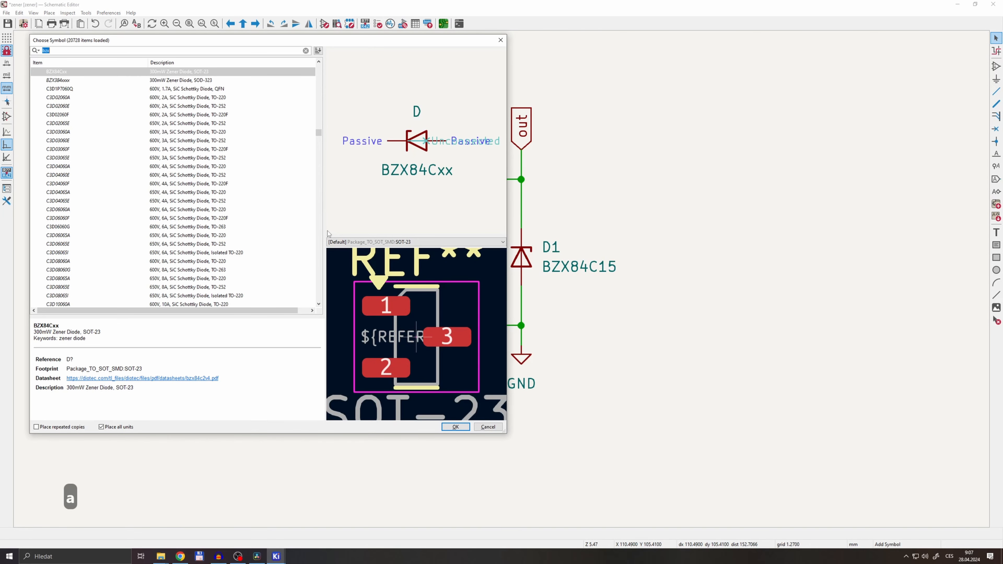
type("spice")
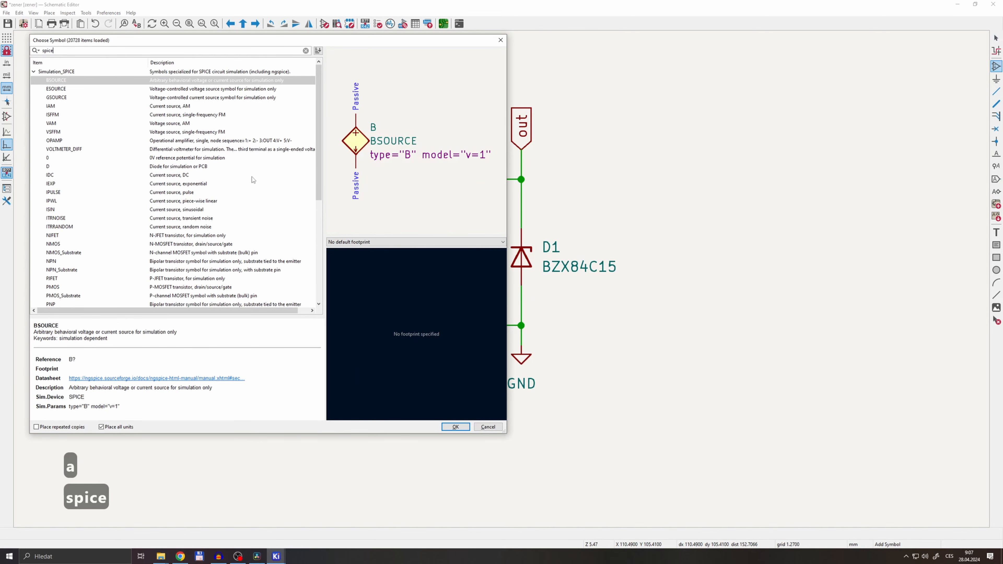
scroll(102, 101, "down", 5)
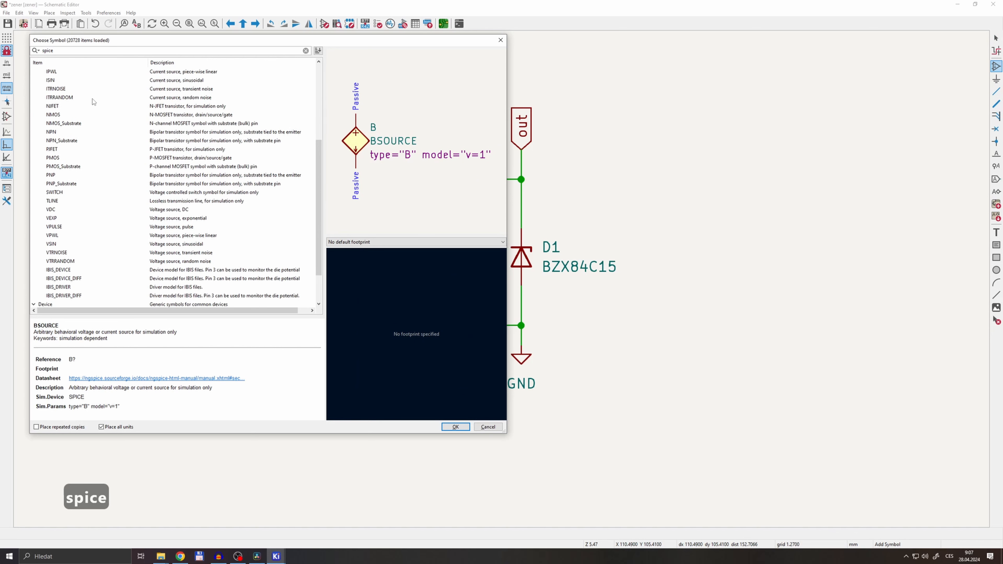
left_click(51, 210)
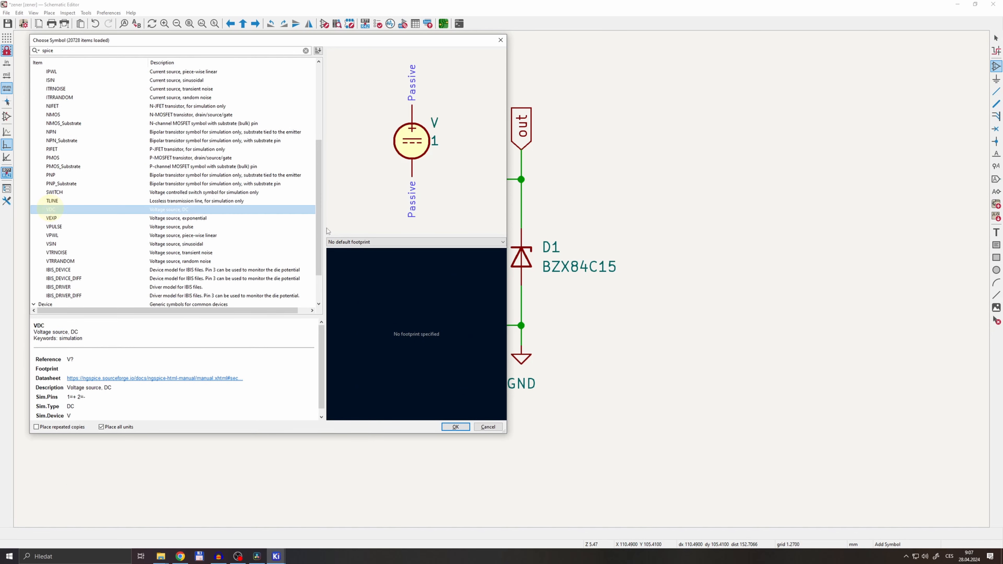
left_click(455, 426)
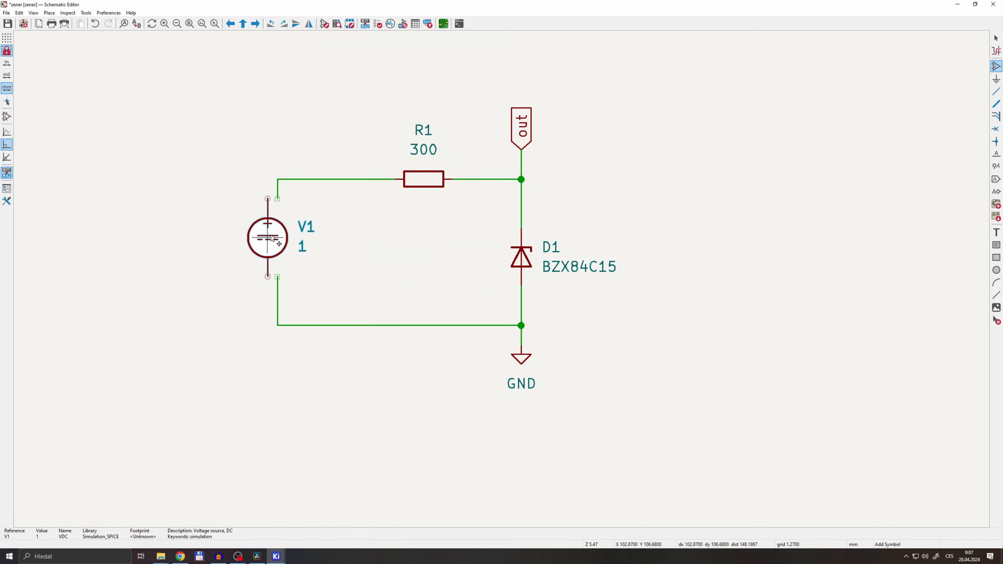
left_click(276, 236)
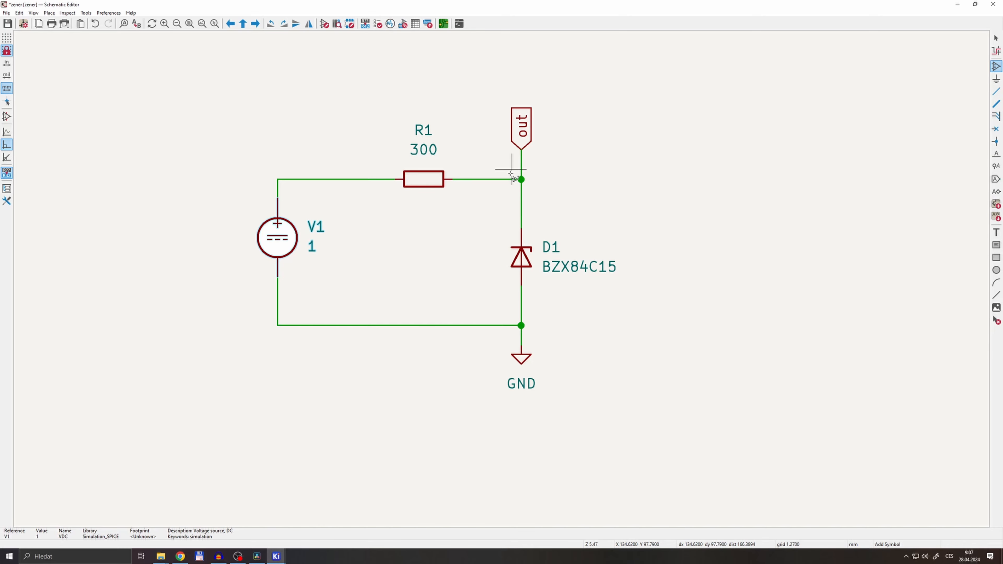
key("Escape")
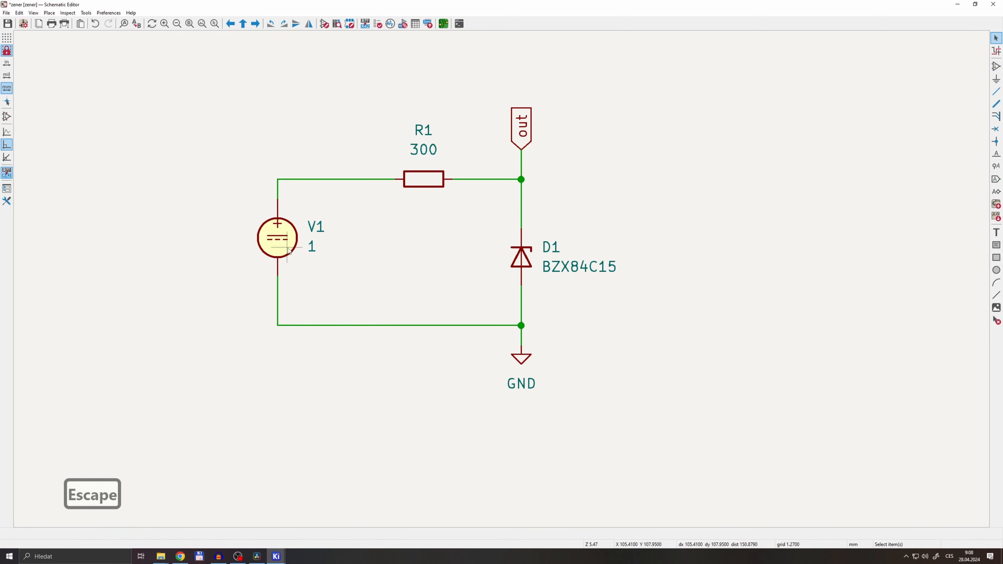
left_click(289, 242)
left_click_drag(289, 242, 289, 262)
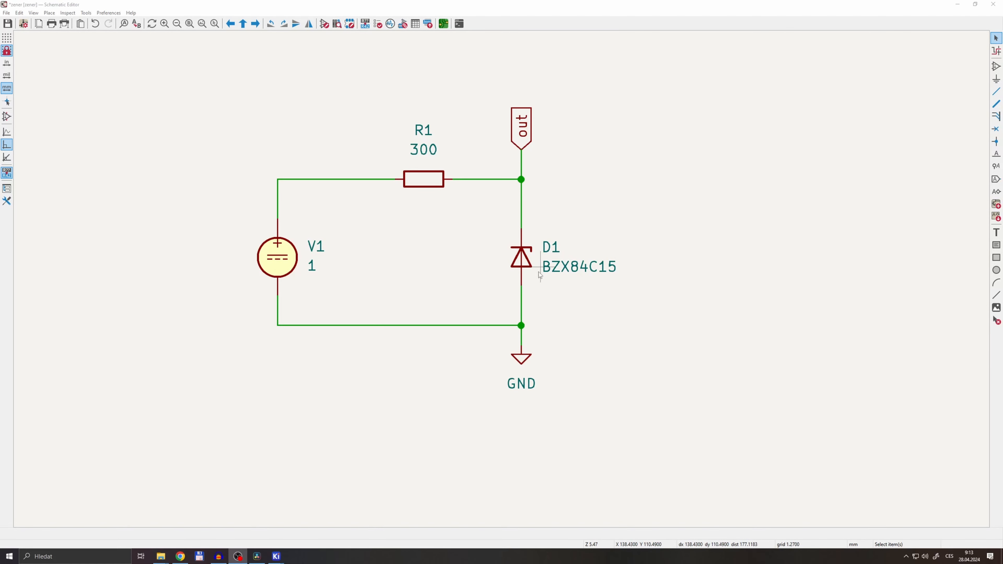
Assign diode D1 the SPICE model BZX84-C15 from the file F:\Downloads\basic_models\basic_models\diodes\BZX84-C15.mod.
left_click(520, 259)
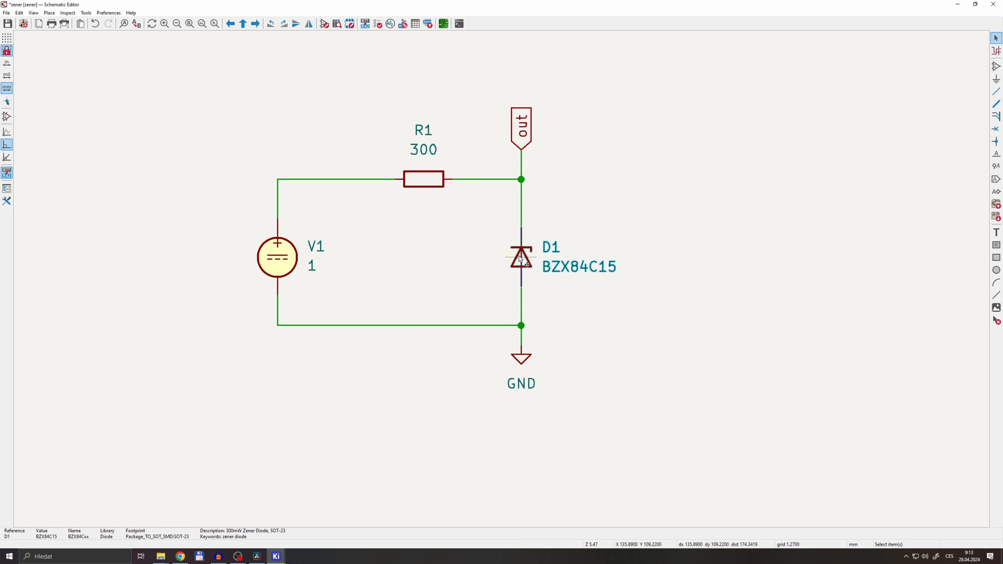
key("e")
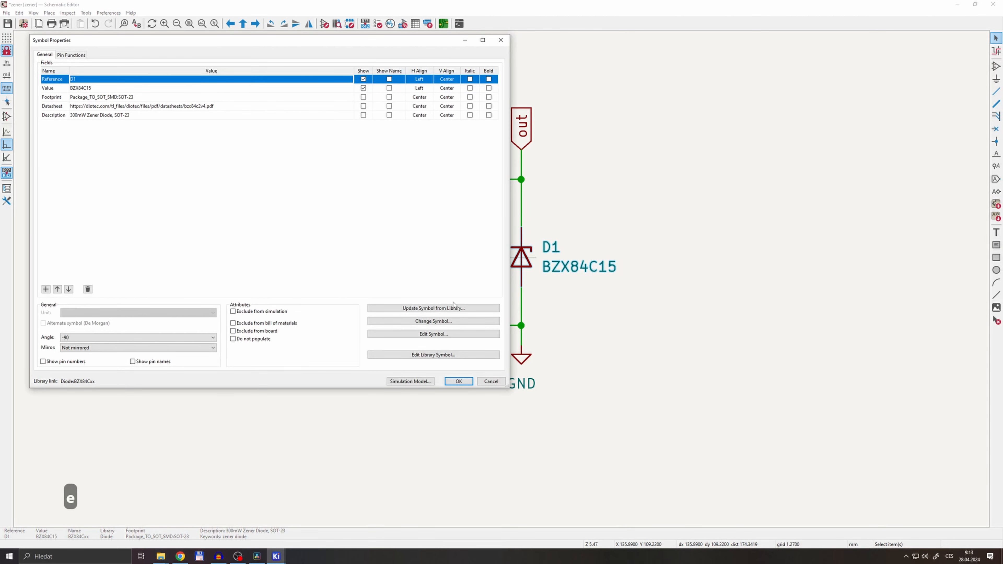
left_click(411, 382)
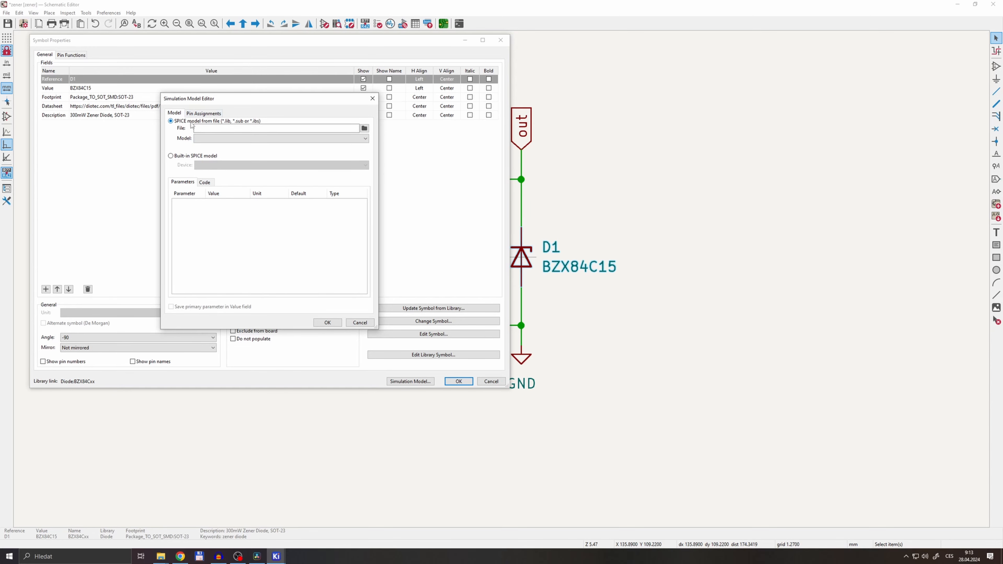
left_click(365, 129)
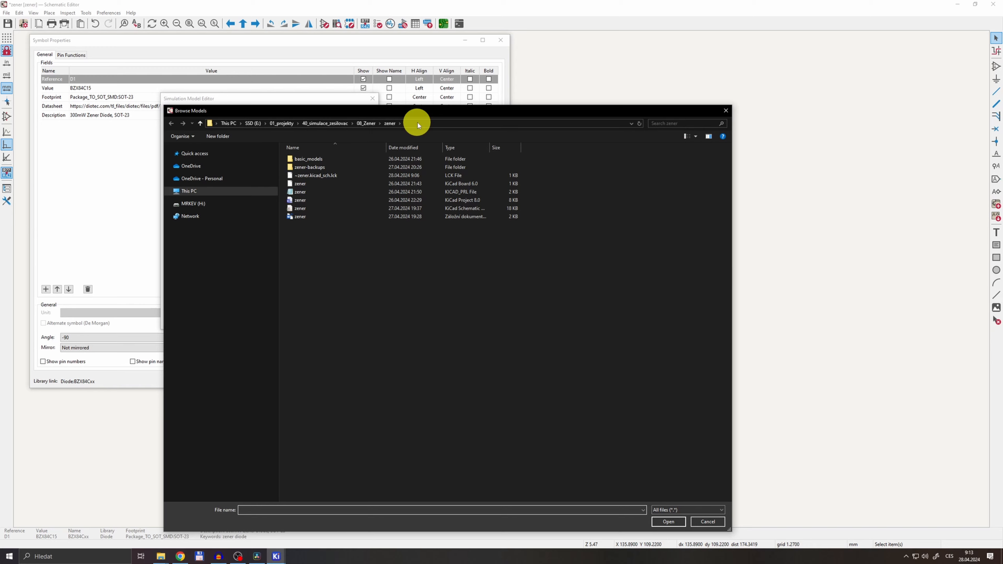
left_click(418, 123)
type("F:\\Downloads\\basic_models\\basic_models\\diodes")
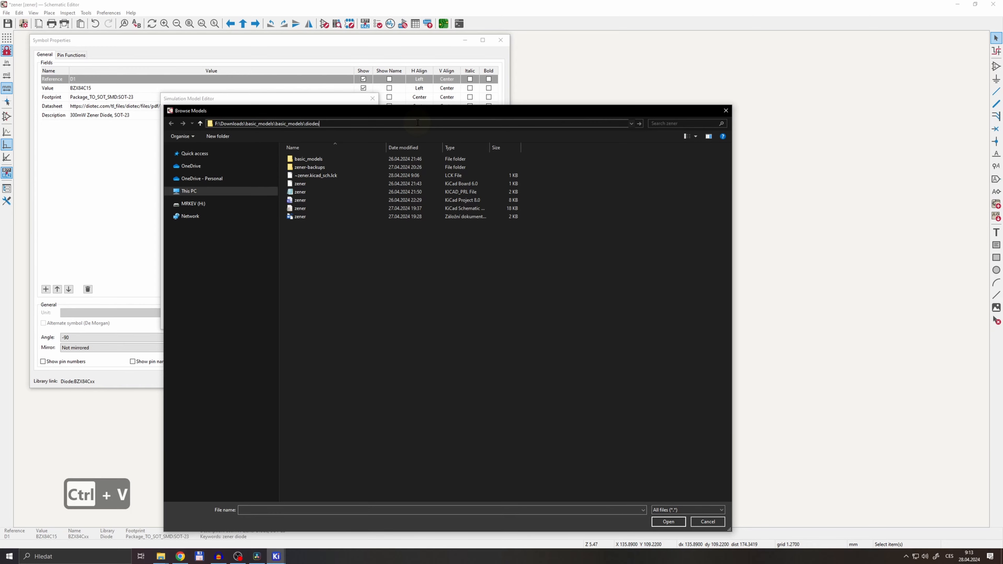
key("Return")
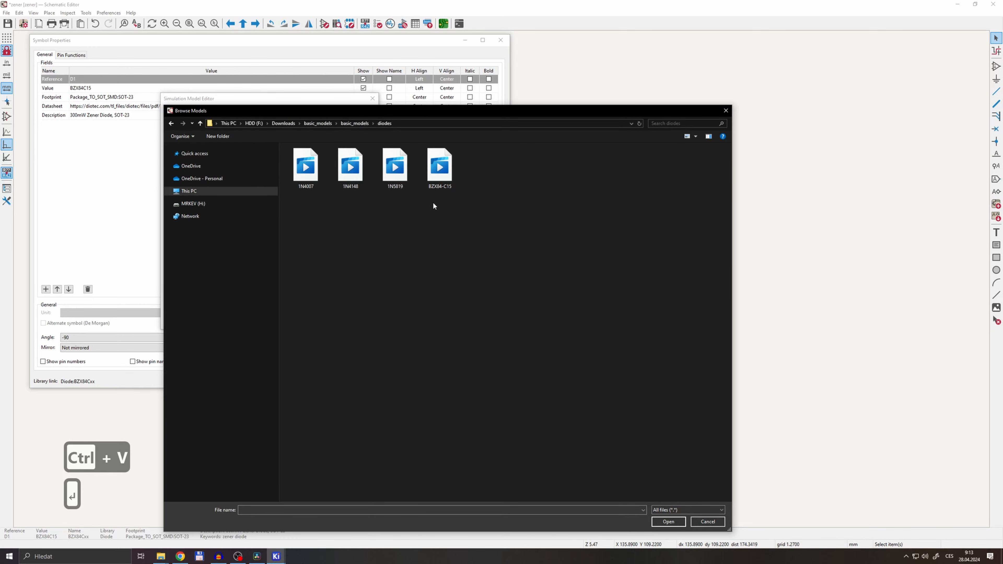
left_click(439, 168)
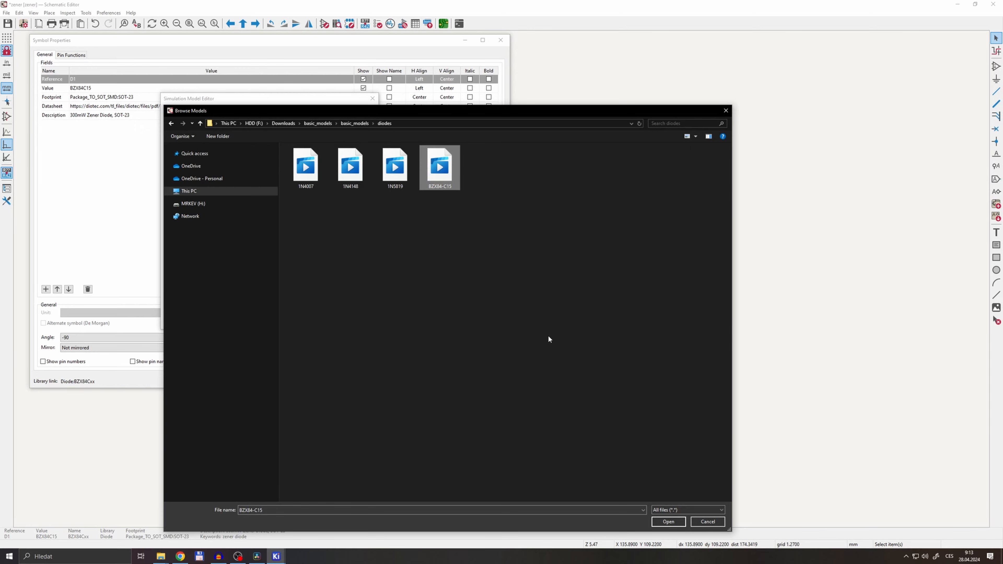
left_click(667, 522)
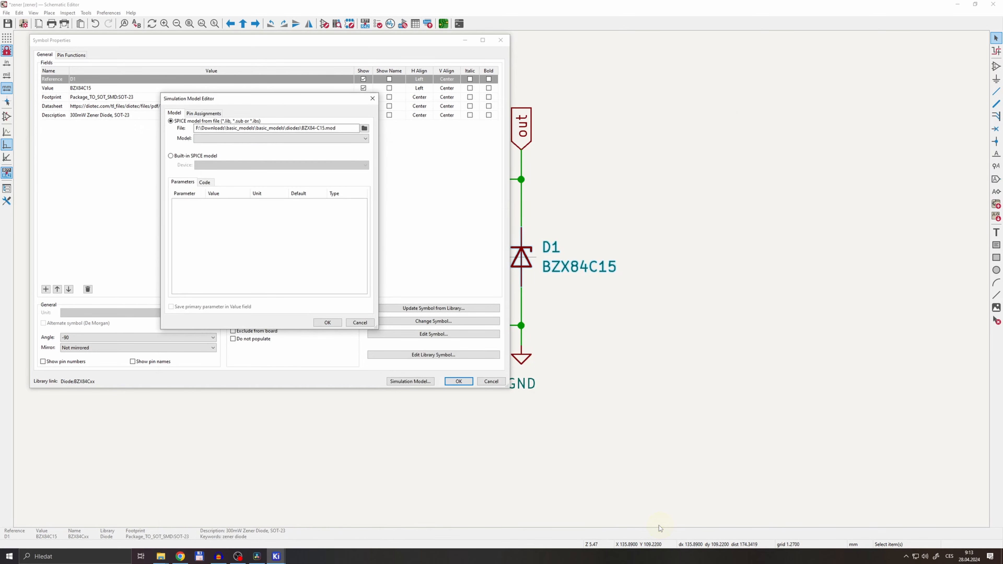
left_click(224, 138)
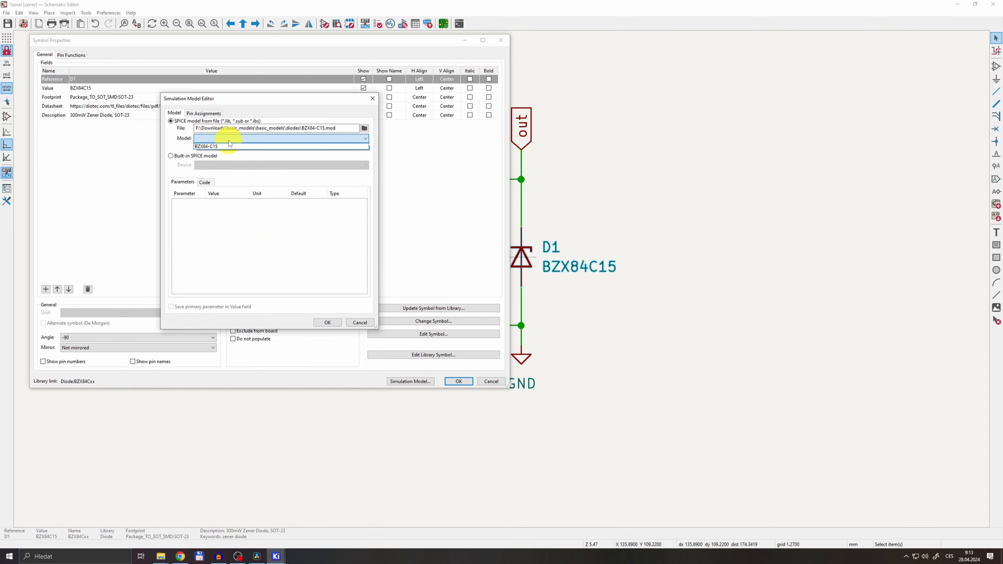
left_click(205, 147)
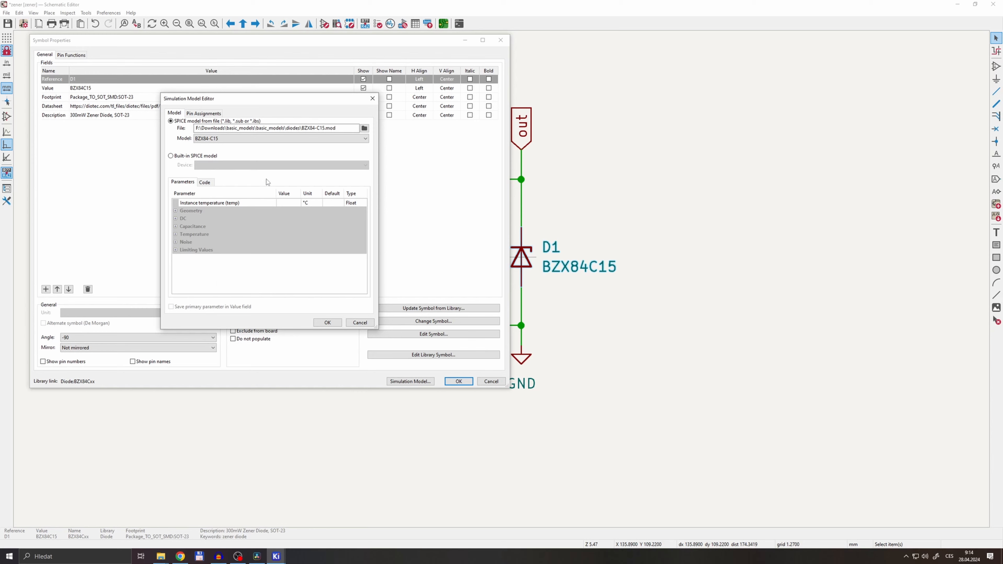
Set D1's model pin assignments so symbol pin 2 (NC) is Not Connected and pin 3 (K) maps to model pin 2 (K).
left_click(194, 114)
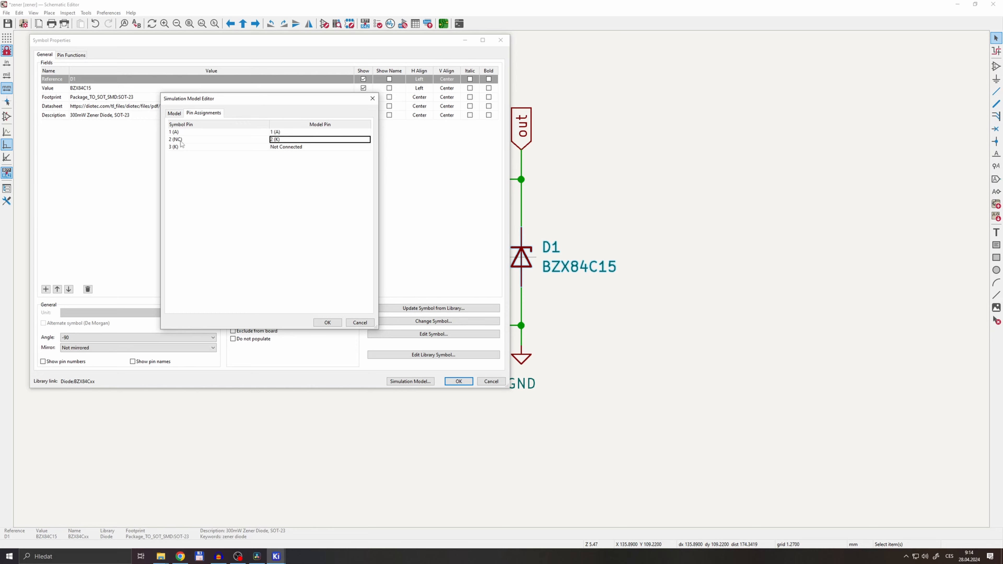
left_click(283, 140)
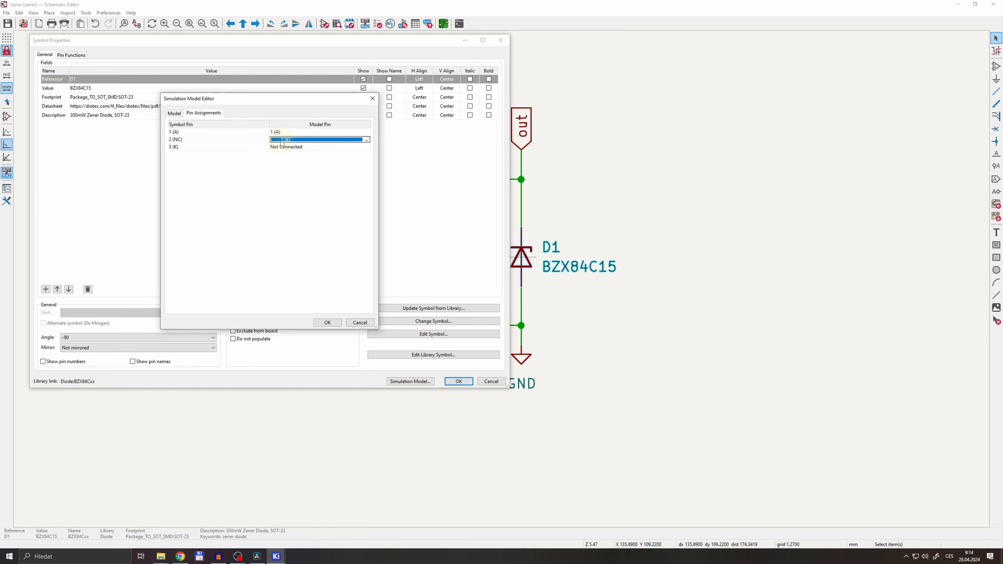
left_click(282, 141)
left_click(285, 160)
left_click(275, 149)
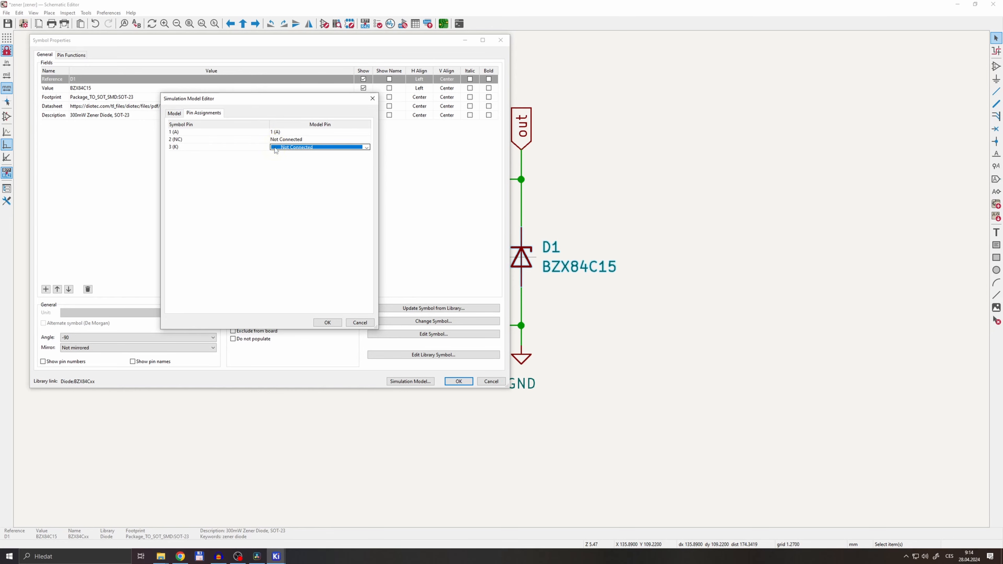
left_click(275, 149)
left_click(288, 166)
left_click(328, 323)
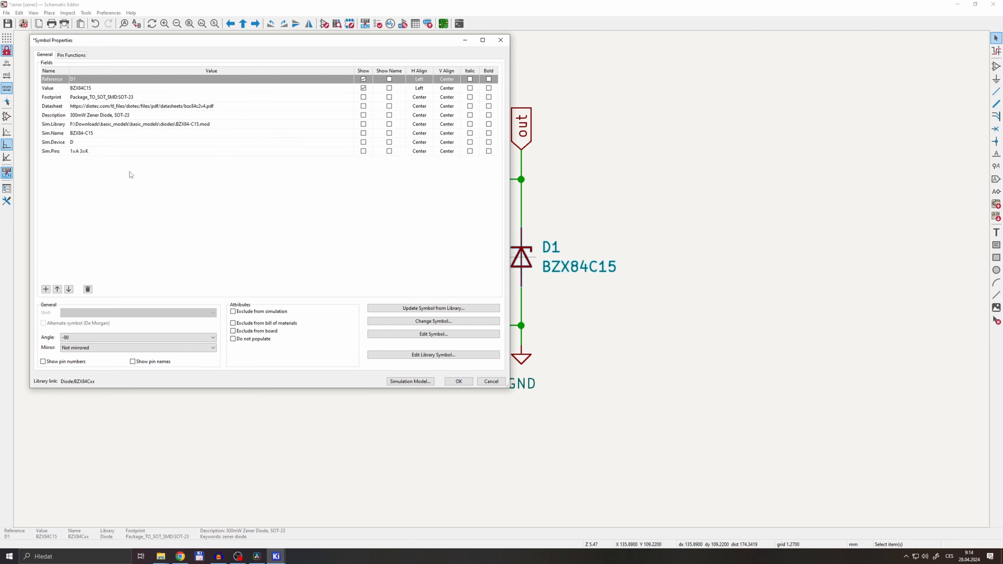
left_click(458, 381)
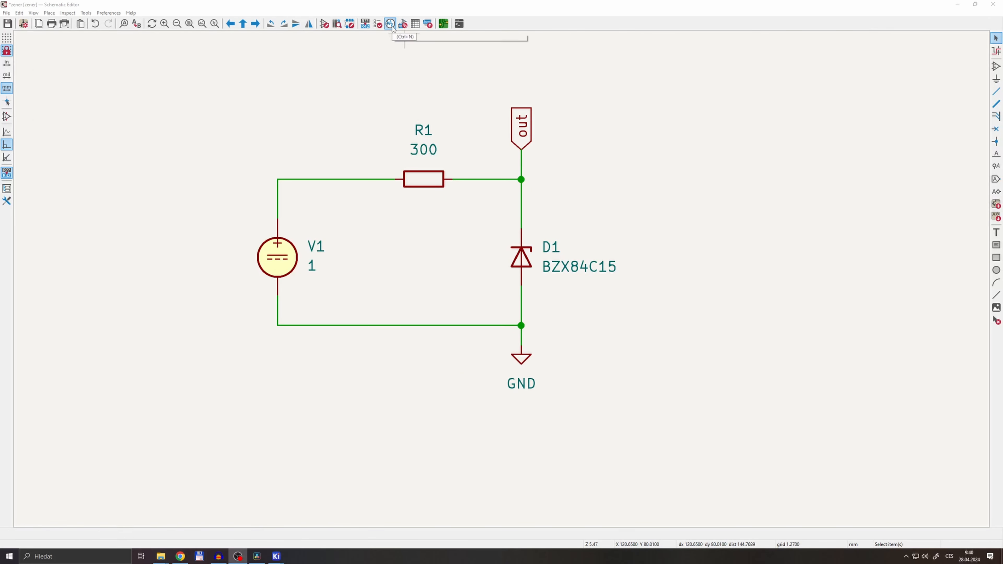
Create a new simulation in the Spice Simulator using DC Sweep Analysis with sweep type V.
left_click(390, 24)
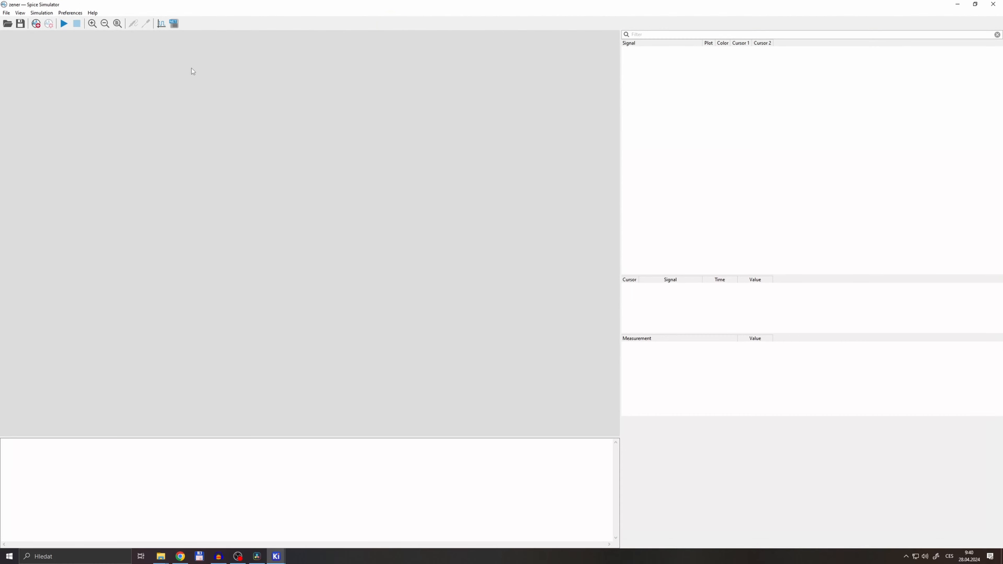
left_click(36, 23)
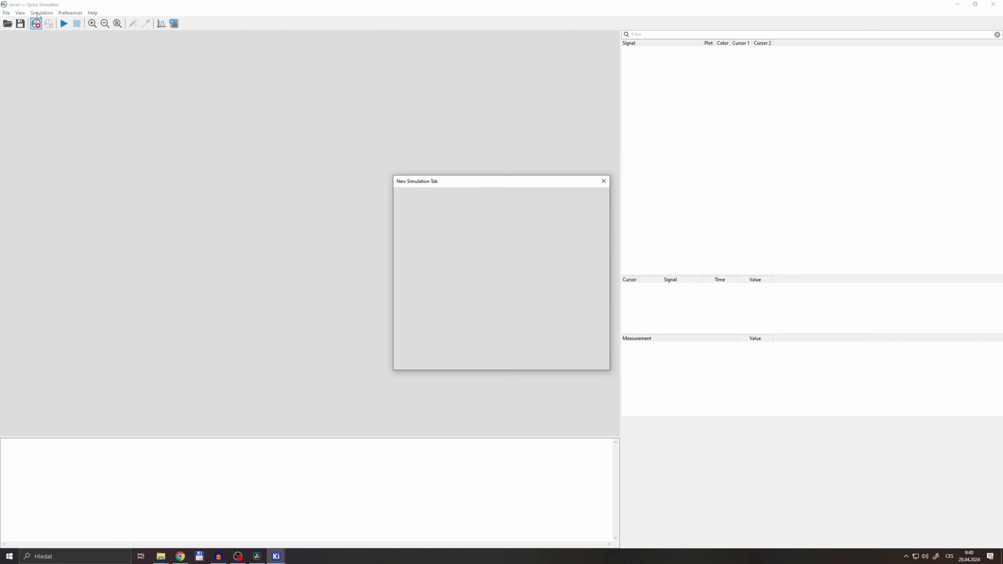
left_click(473, 198)
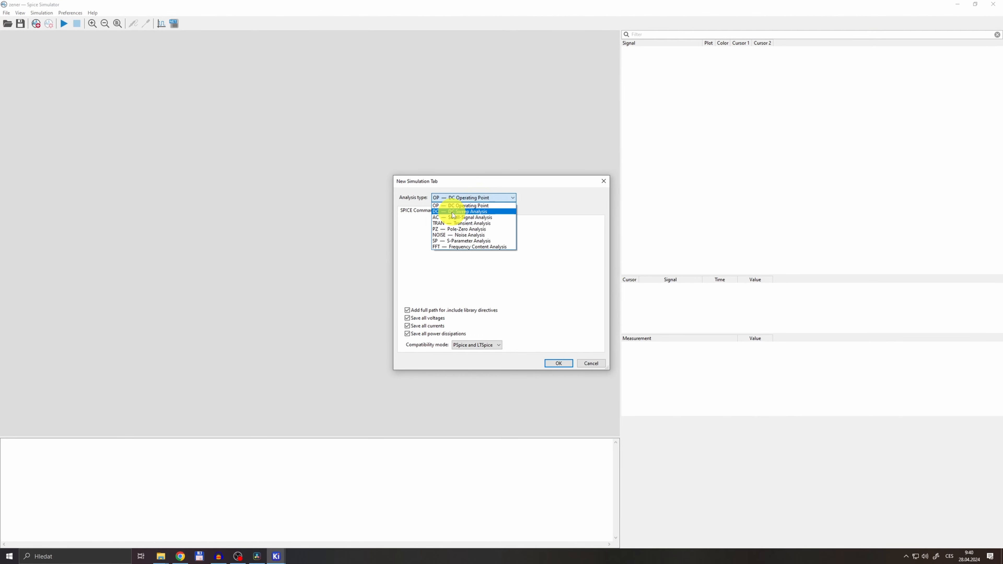
left_click(450, 202)
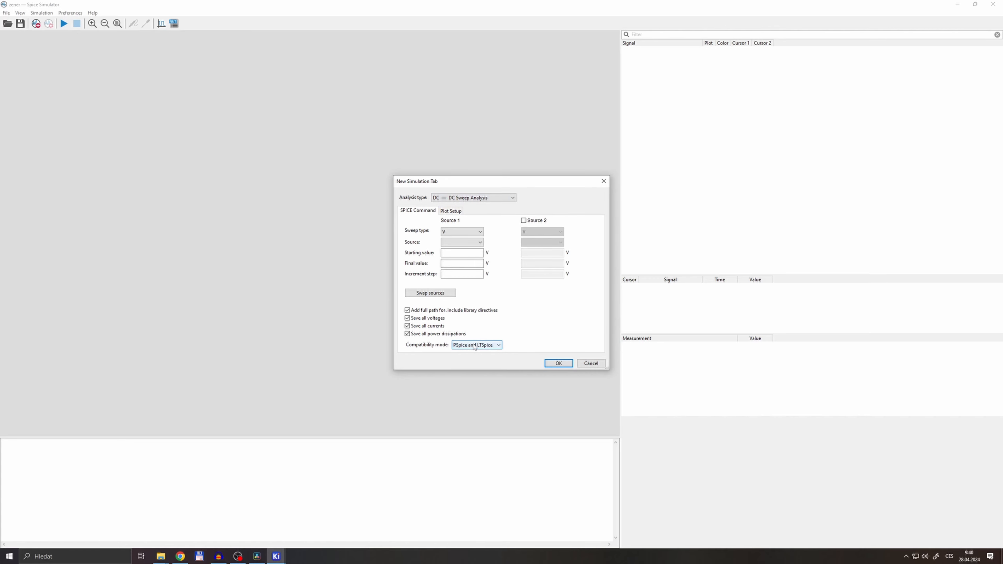
left_click(459, 232)
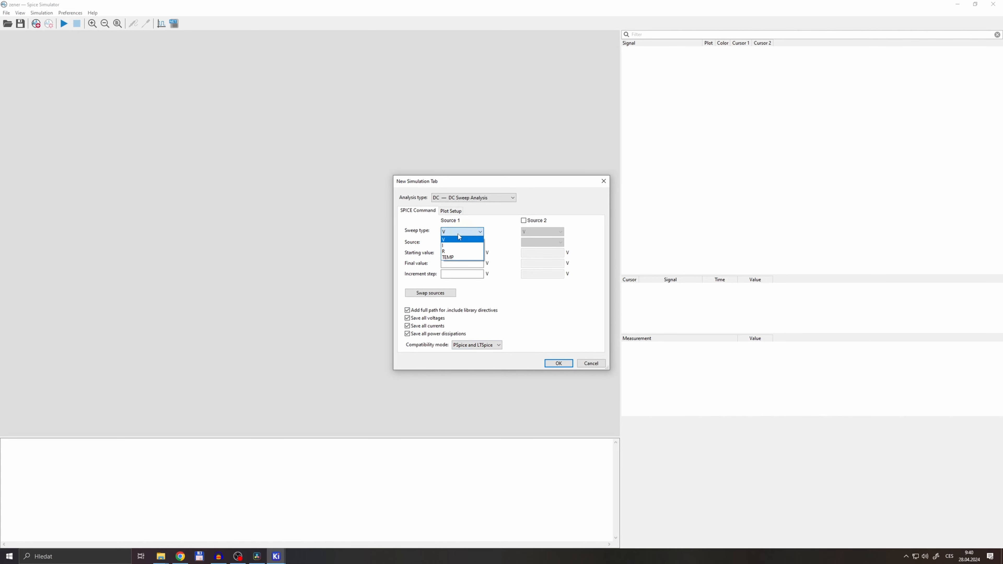
left_click(445, 239)
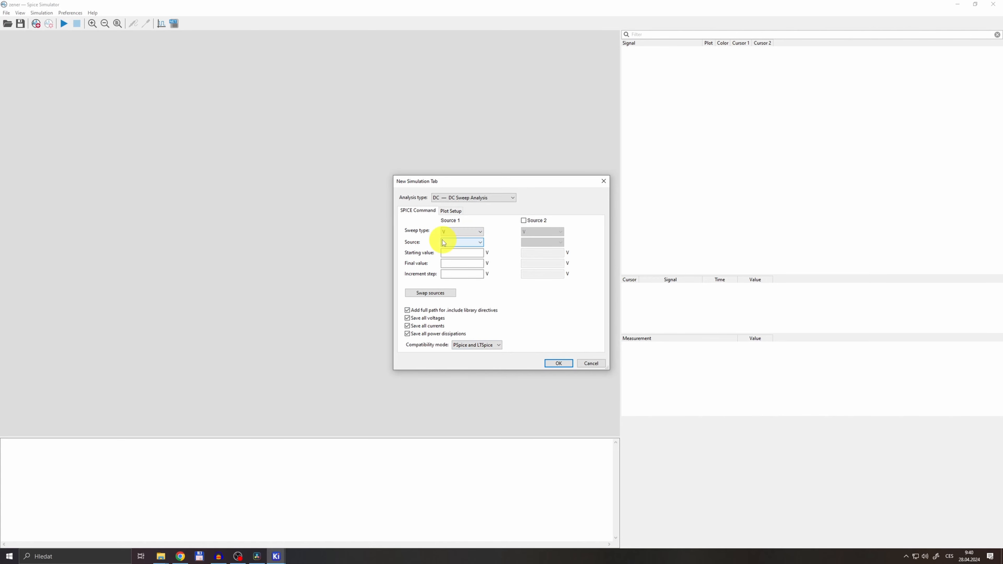
Configure the sweep of source V1 from 1 V to 30 V with a 0.5 V increment.
left_click(448, 243)
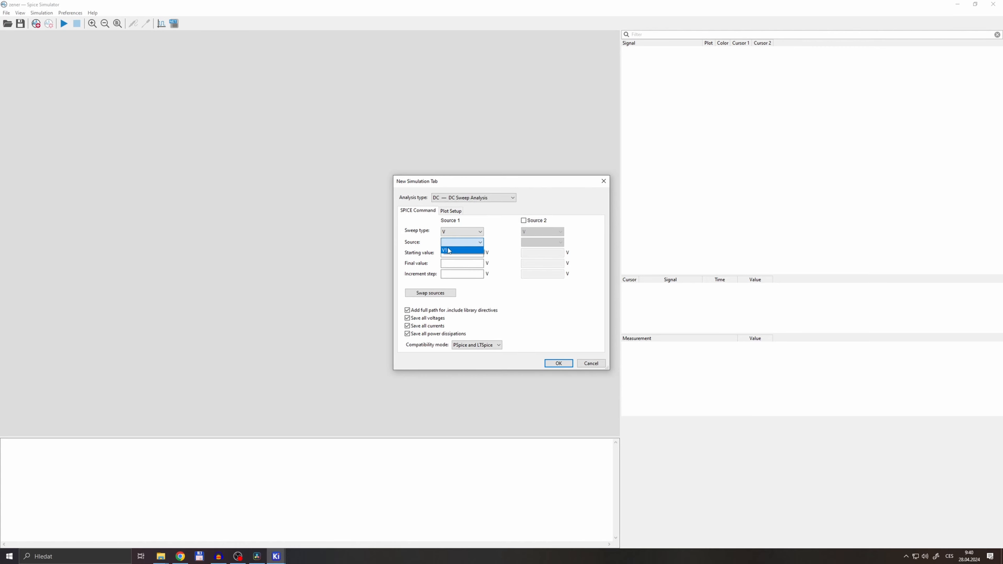
left_click(448, 249)
left_click(450, 252)
type("1")
left_click(448, 262)
type("30")
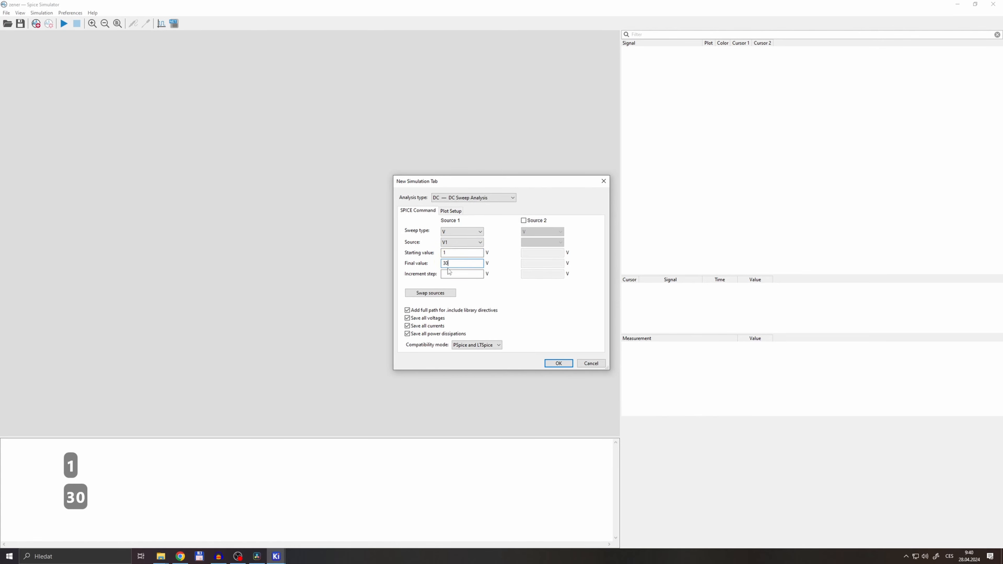
left_click(449, 273)
type("0.5")
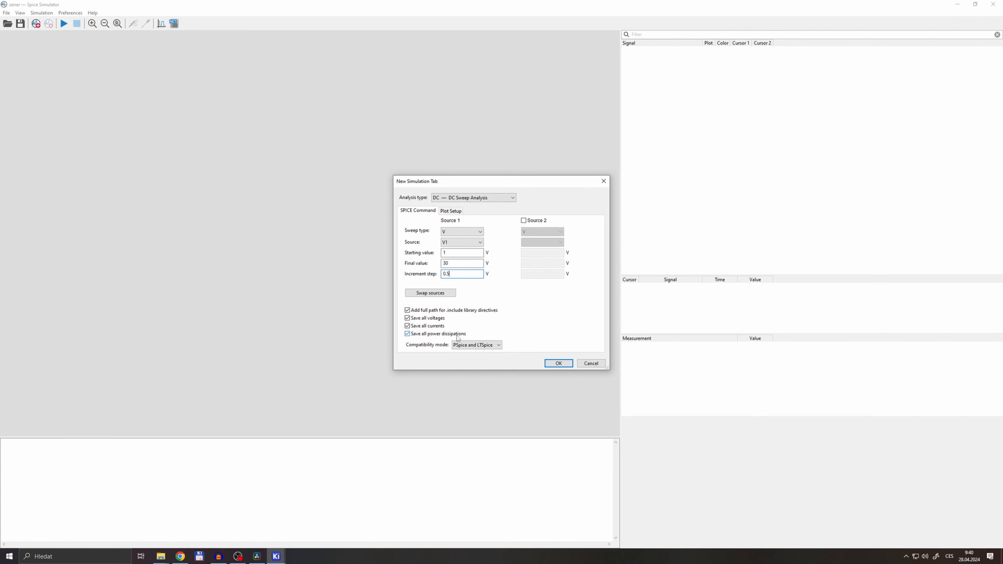
left_click(557, 364)
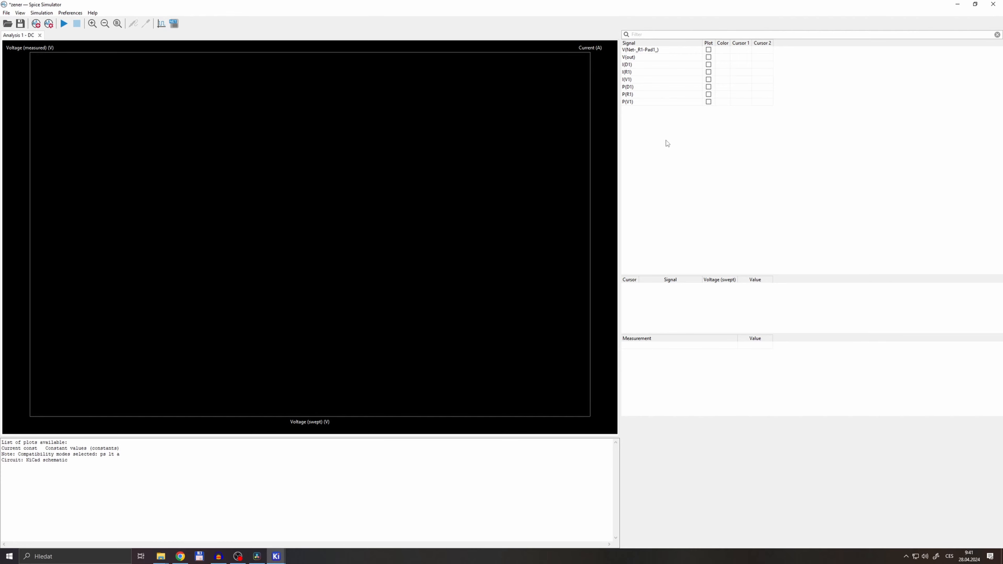
Run the DC sweep and plot V(out), with cursor 1 placed on its curve at a swept voltage of about 26 V.
left_click(64, 23)
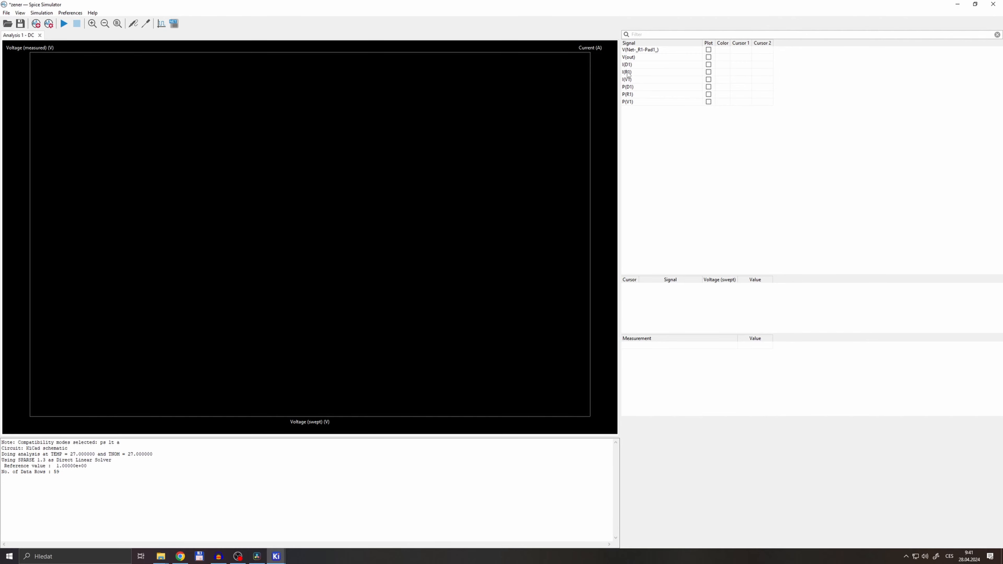
left_click(709, 57)
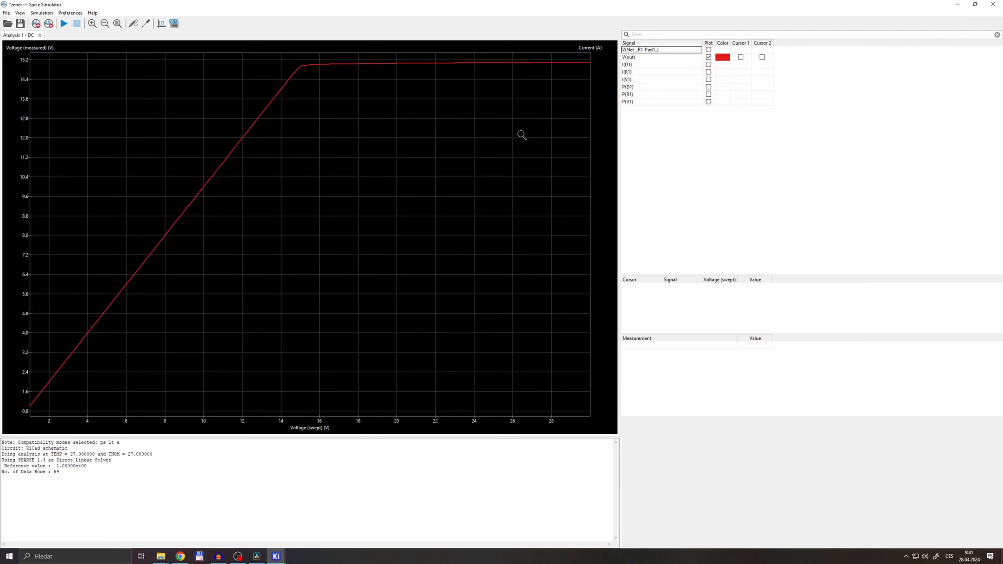
left_click(741, 57)
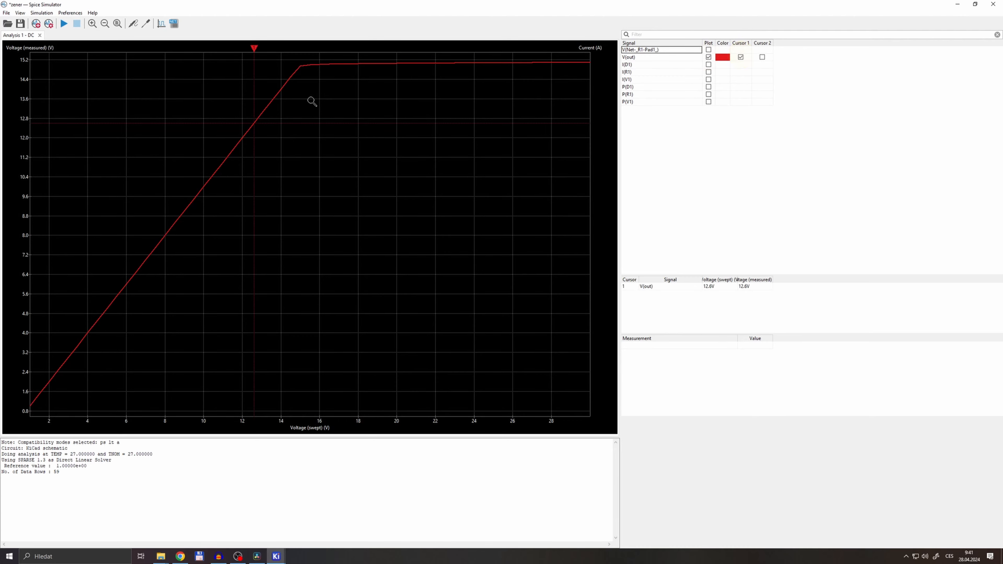
mouse_move(255, 94)
left_mouse_down()
mouse_move(39, 186)
mouse_move(224, 151)
left_mouse_up()
mouse_move(233, 149)
left_mouse_down()
mouse_move(354, 124)
mouse_move(513, 130)
left_mouse_up()
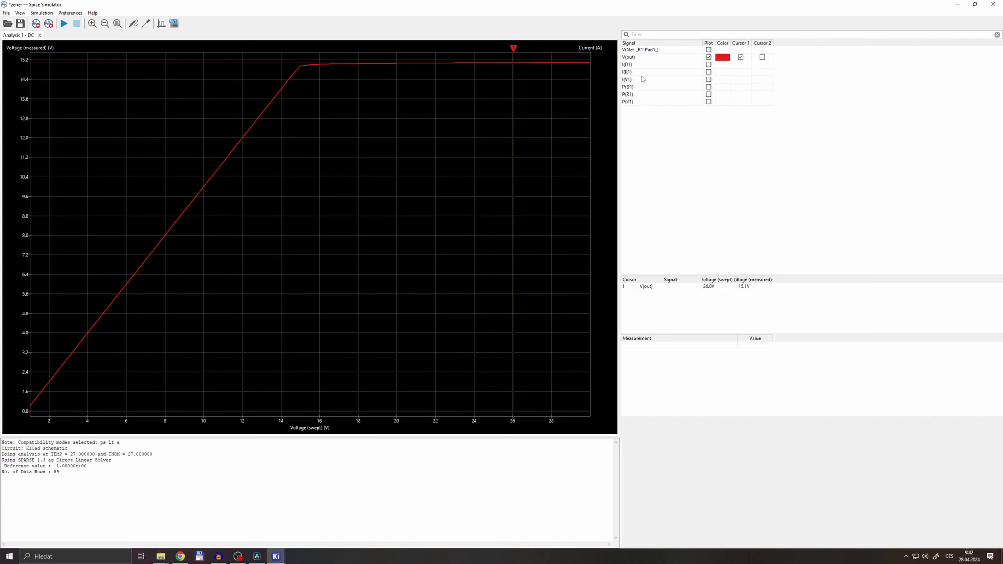
Add the diode current I(D1) to the plot and place cursor 1 on it at about 15 V.
left_click(709, 65)
mouse_move(307, 73)
left_mouse_down()
mouse_move(244, 74)
mouse_move(300, 77)
left_mouse_up()
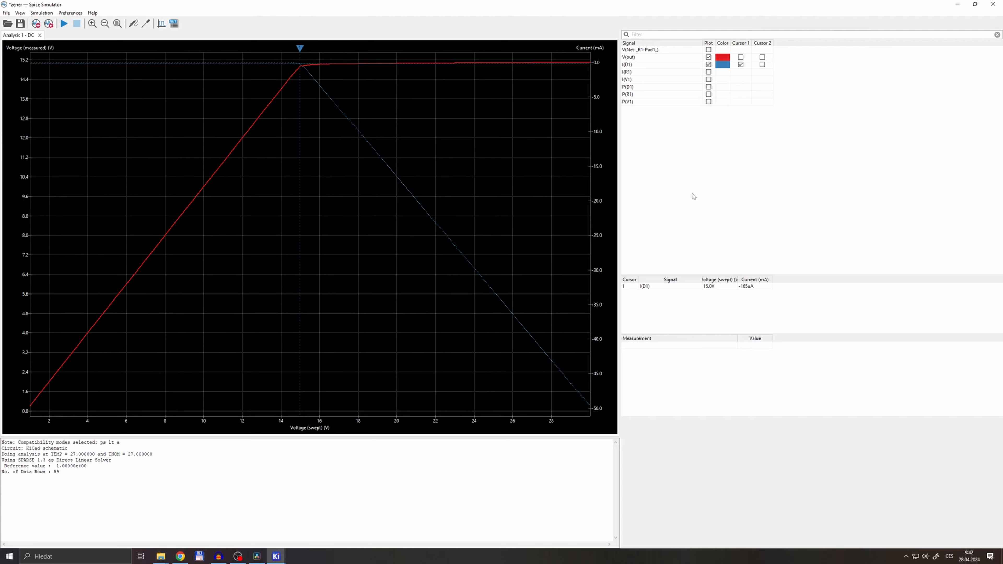
Plot only the diode power P(D1) in place of V(out) and I(D1), with cursor 1 at a swept voltage of about 20 V.
left_click(708, 87)
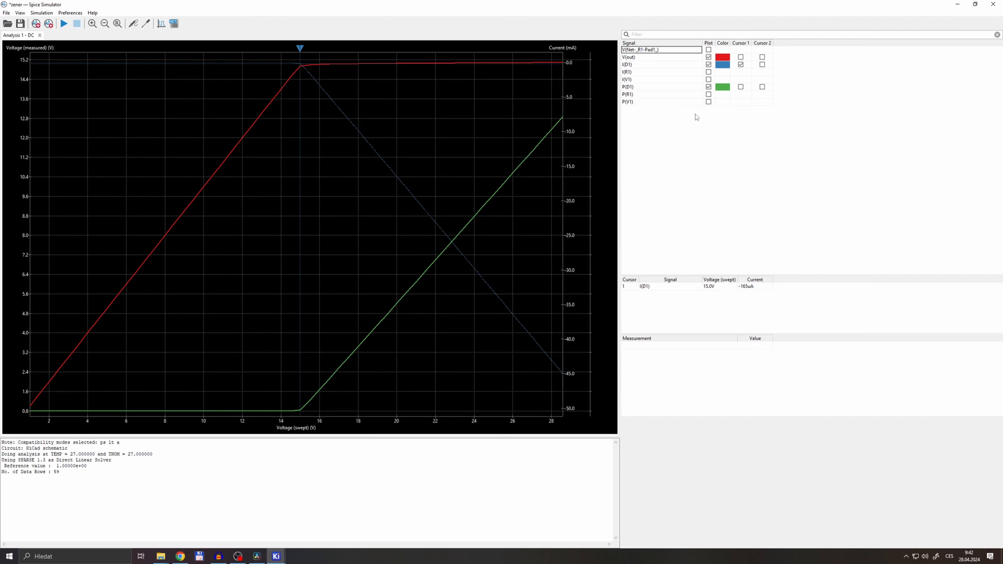
left_click(709, 58)
left_click(709, 64)
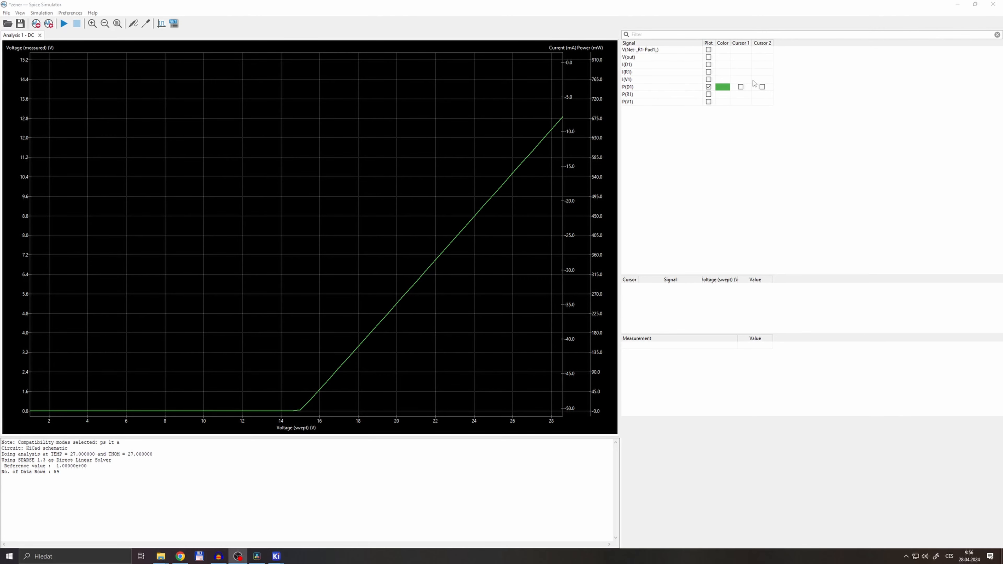
left_click(740, 87)
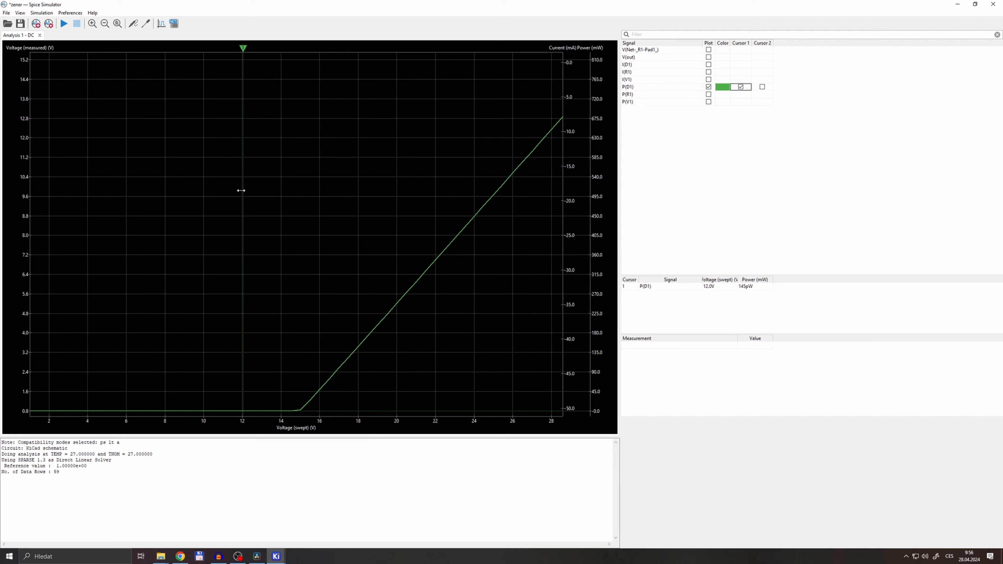
left_click_drag(241, 191, 396, 244)
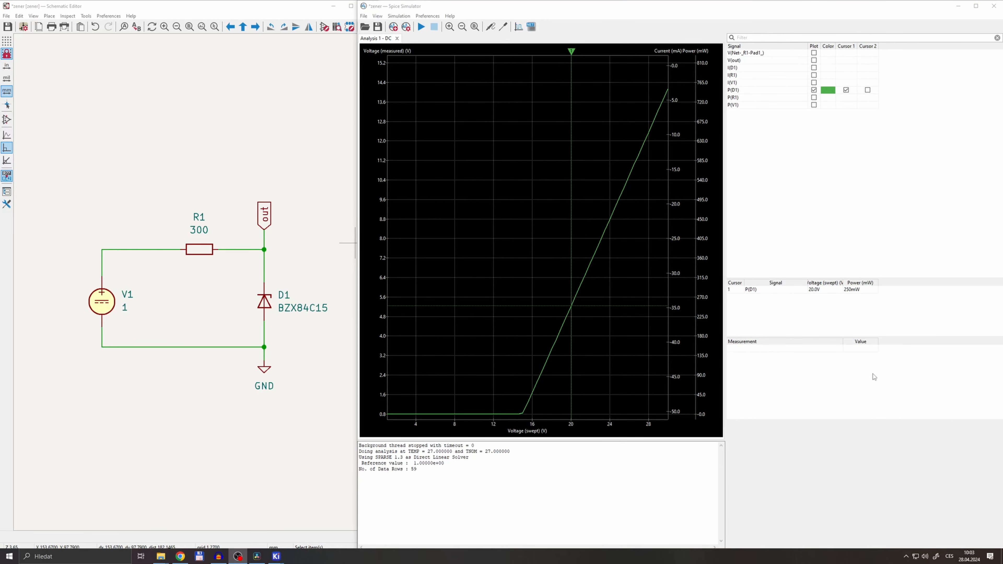
Add a tuner for resistor R1 from the schematic and increase its resistance above 300 with it.
left_click(503, 27)
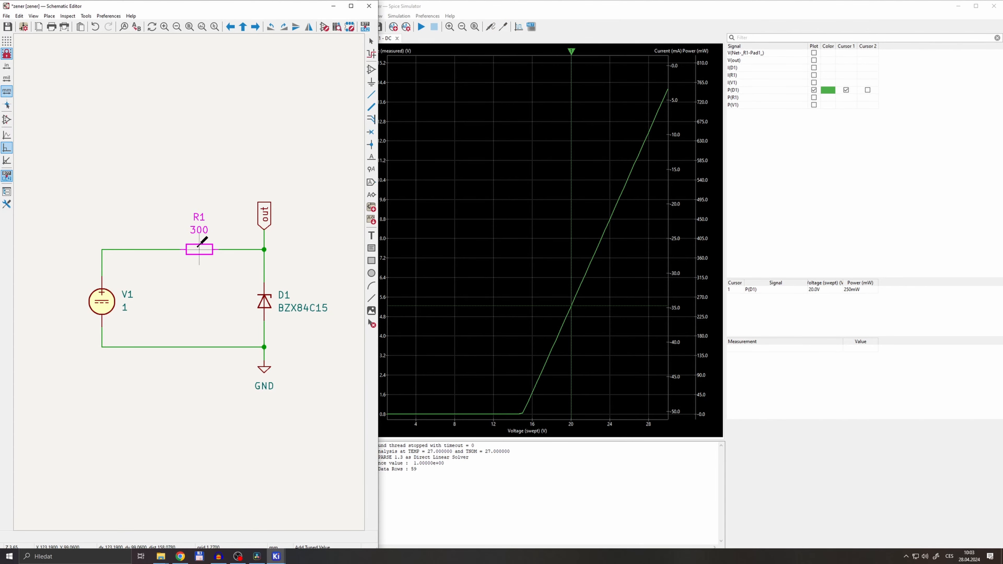
left_click(198, 245)
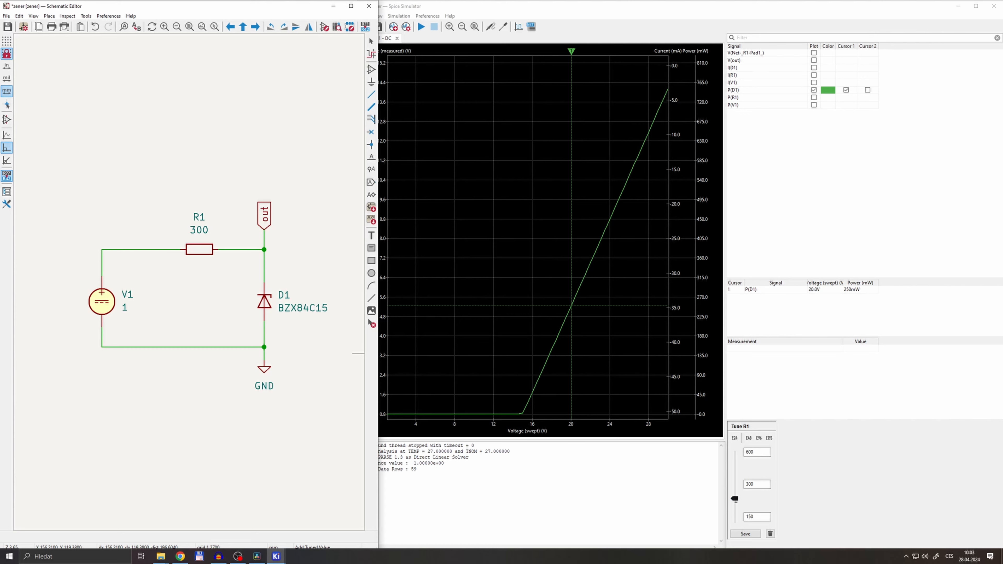
left_click_drag(734, 499, 733, 475)
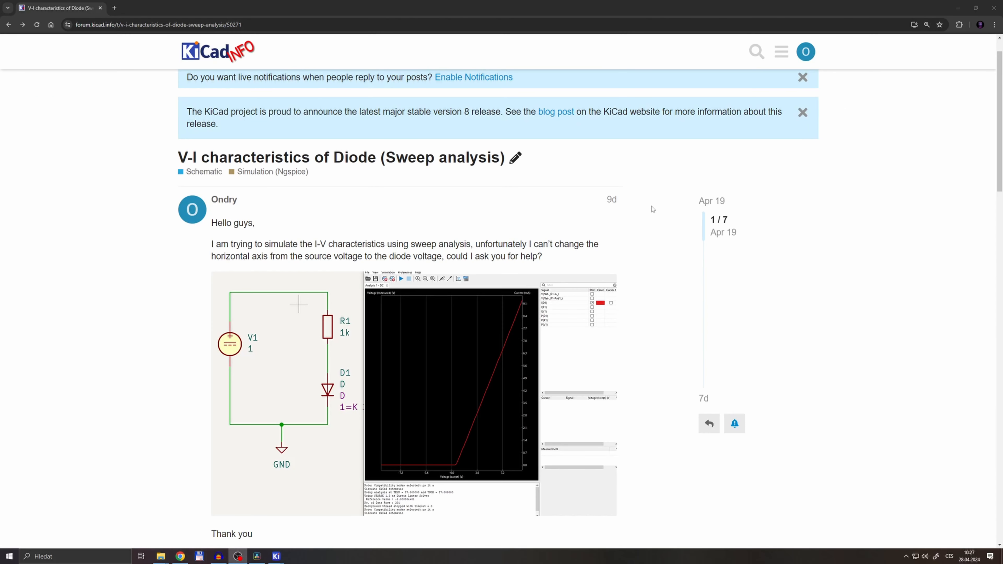
In the web browser, read through the KiCad forum thread "V-I characteristics of Diode (Sweep analysis)" and its replies.
scroll(653, 209, "down", 2)
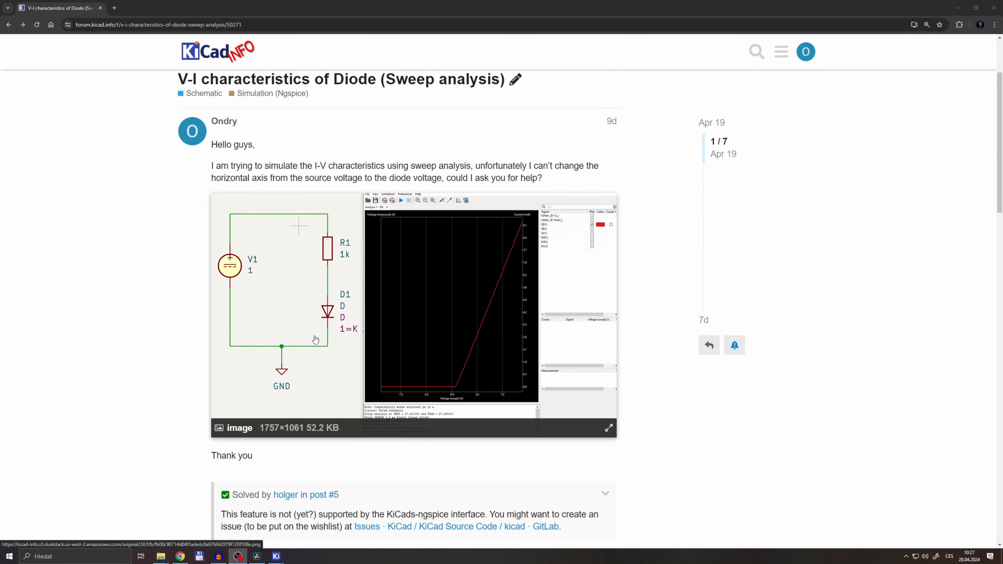
scroll(304, 349, "down", 3)
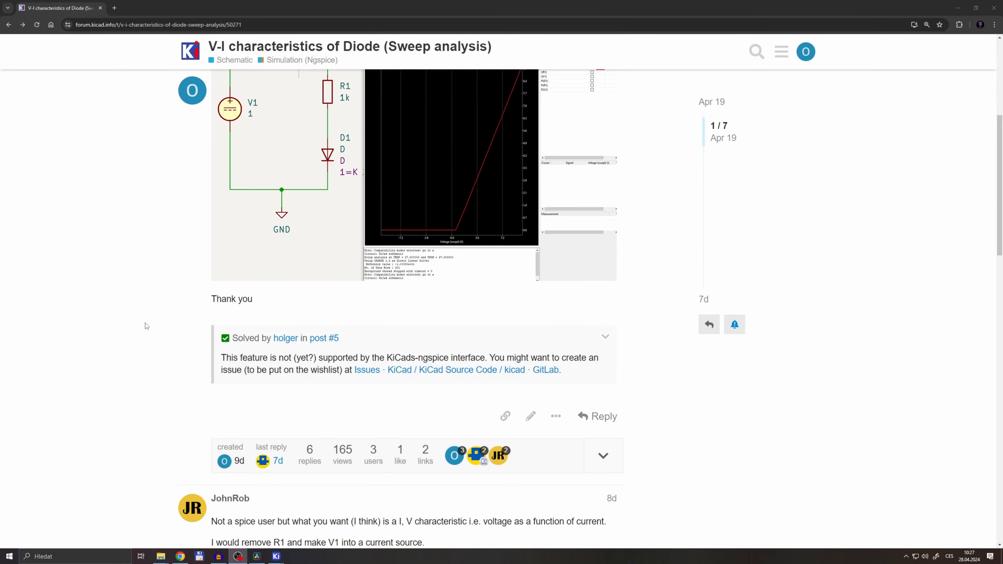
scroll(145, 325, "down", 8)
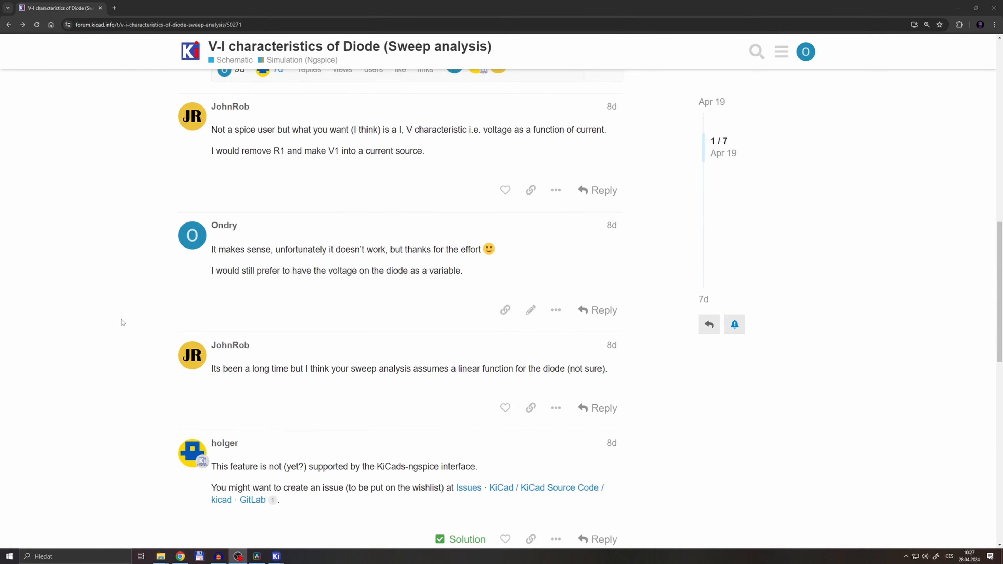
scroll(113, 351, "down", 1)
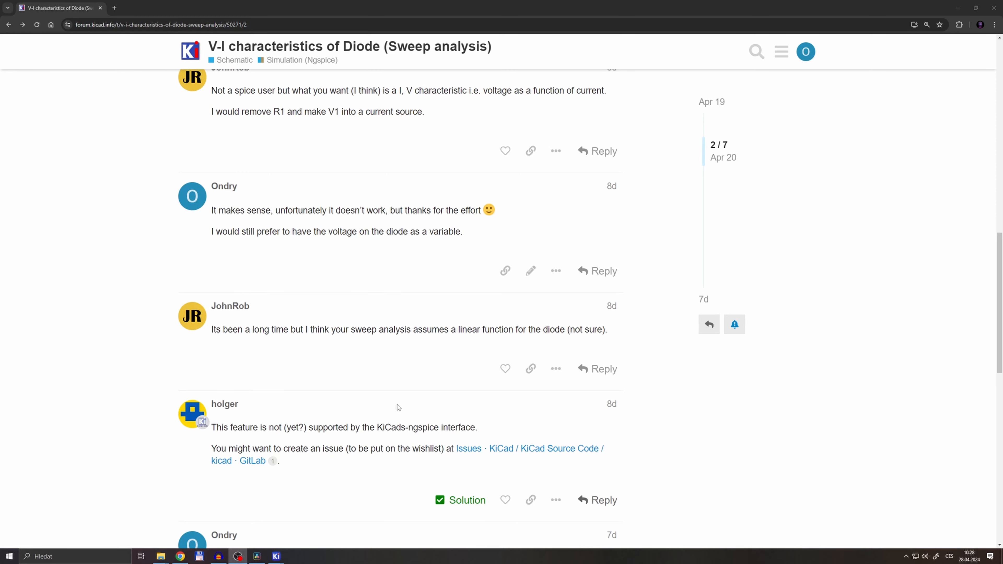
scroll(123, 358, "down", 6)
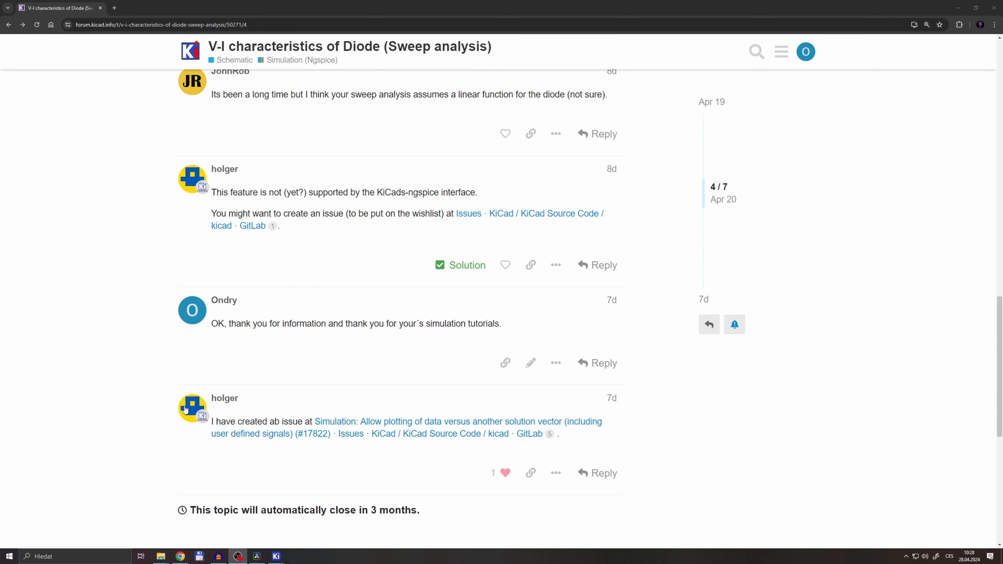